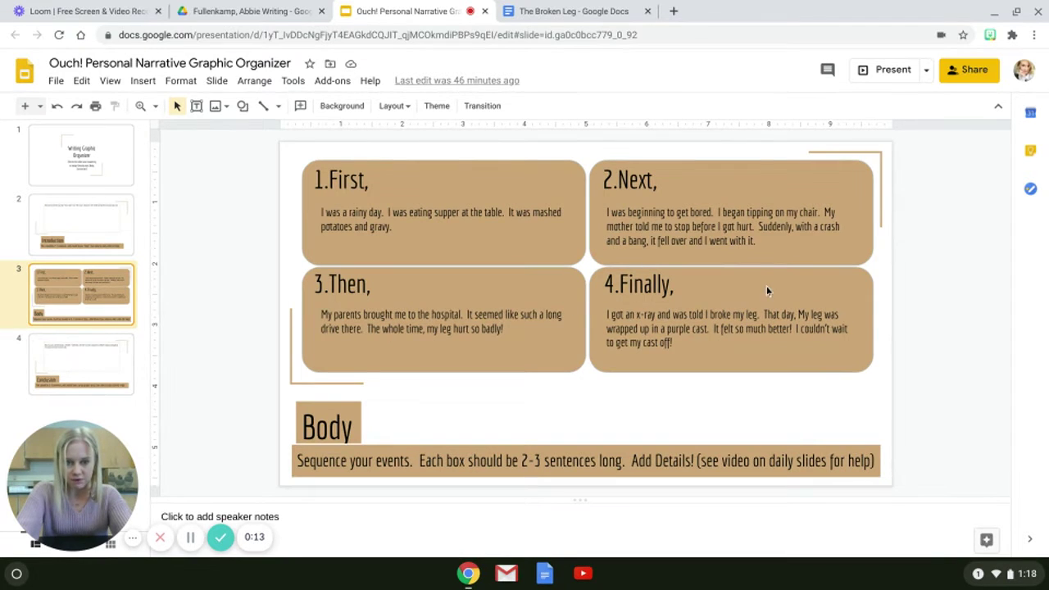
Step: Consult the organizer's "Then" box and continue The Broken Leg document with "Then, my parents brought me to the hospital."
click(239, 12)
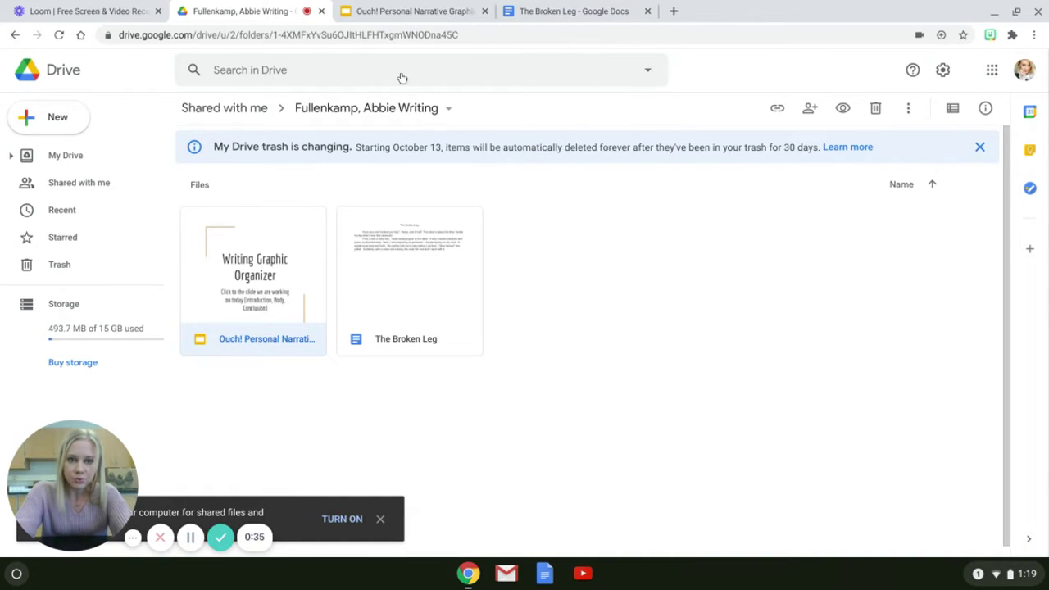
click(402, 11)
click(559, 13)
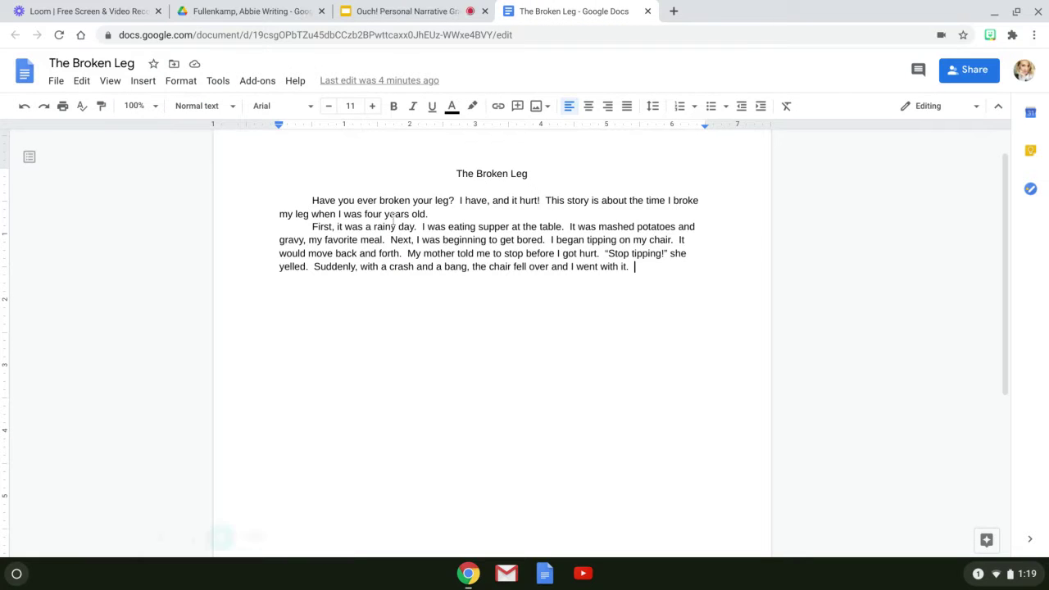
click(399, 8)
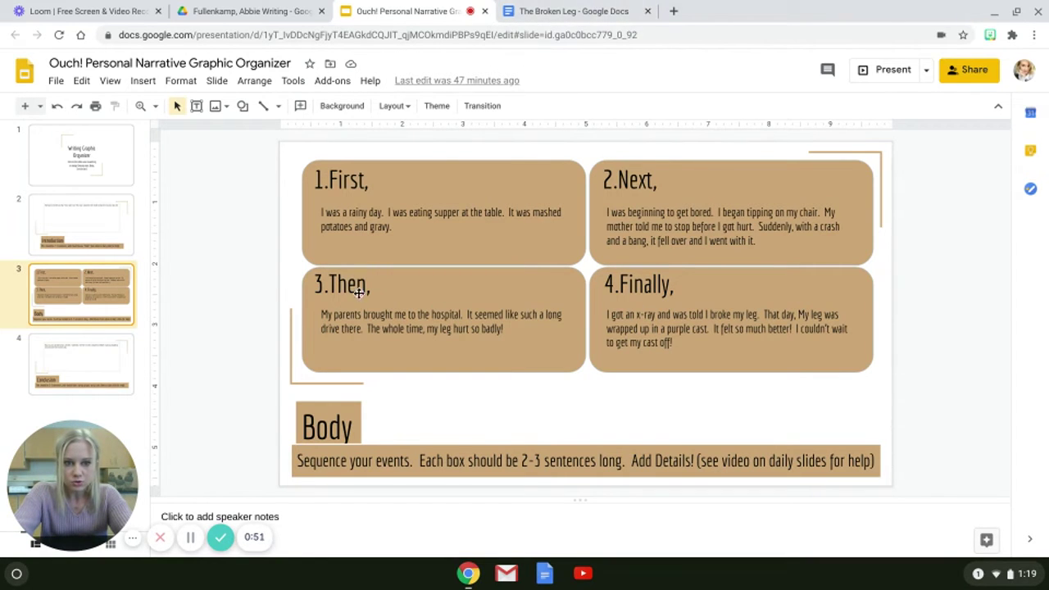
click(586, 10)
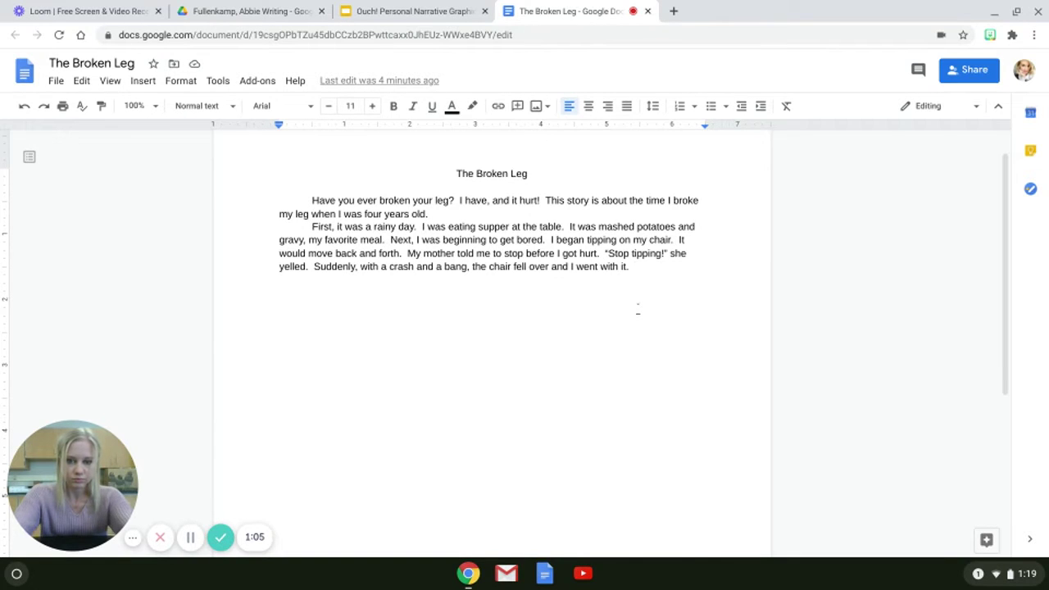
text(Then,)
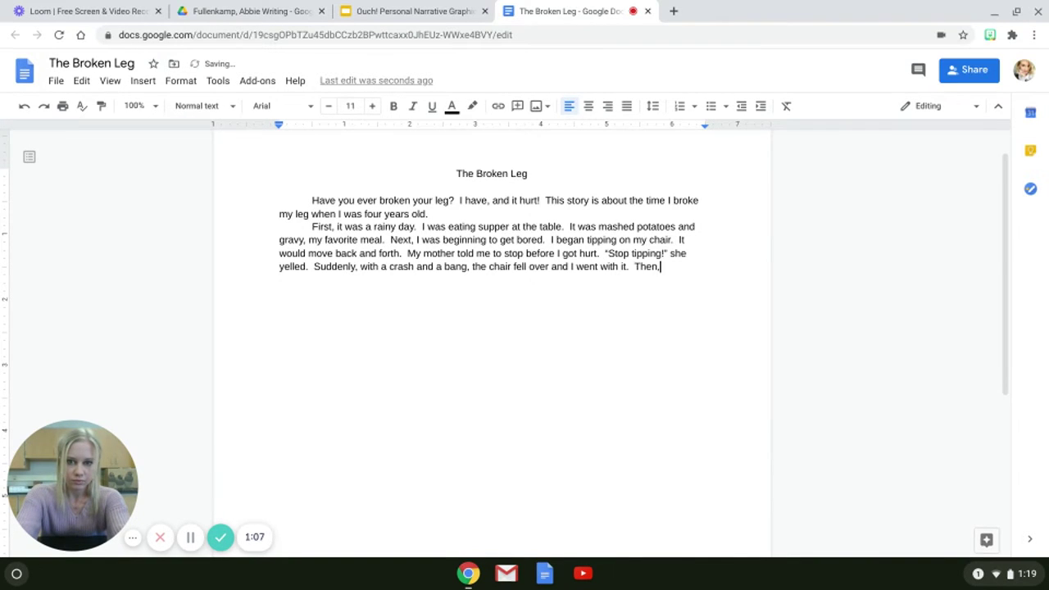
click(427, 7)
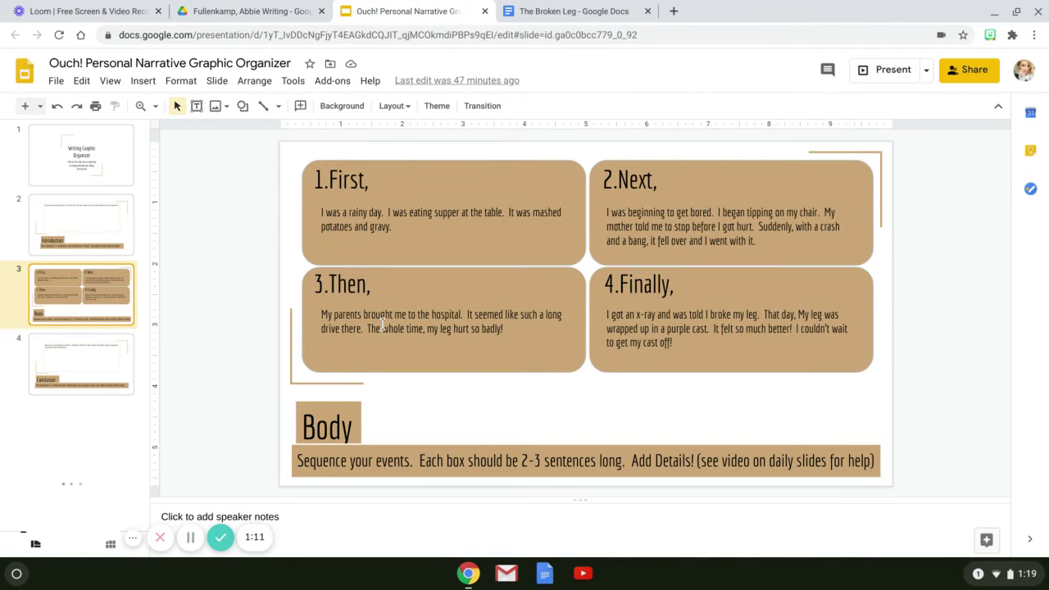
click(566, 7)
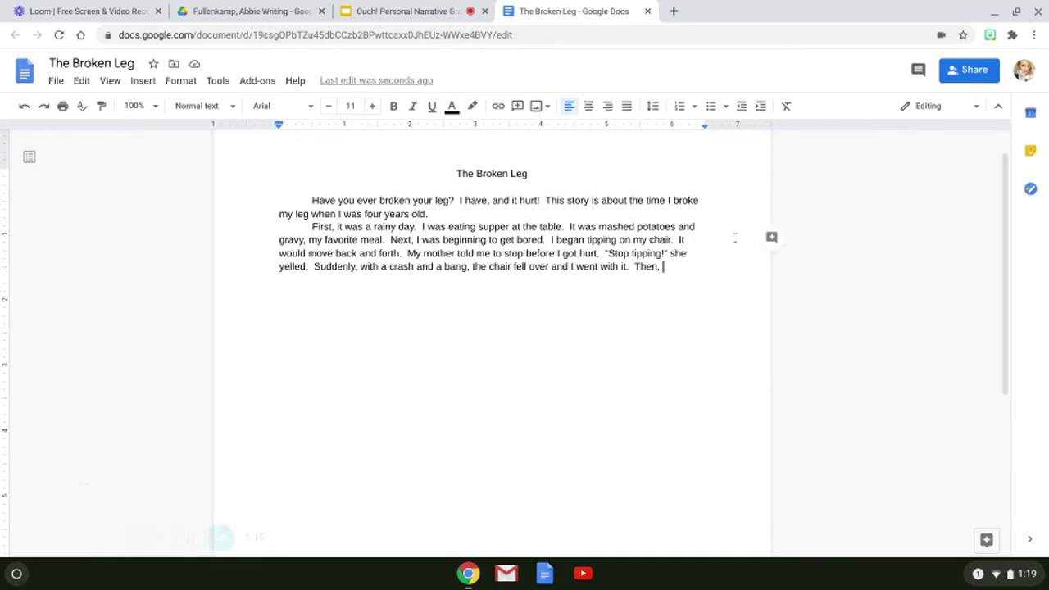
text(my )
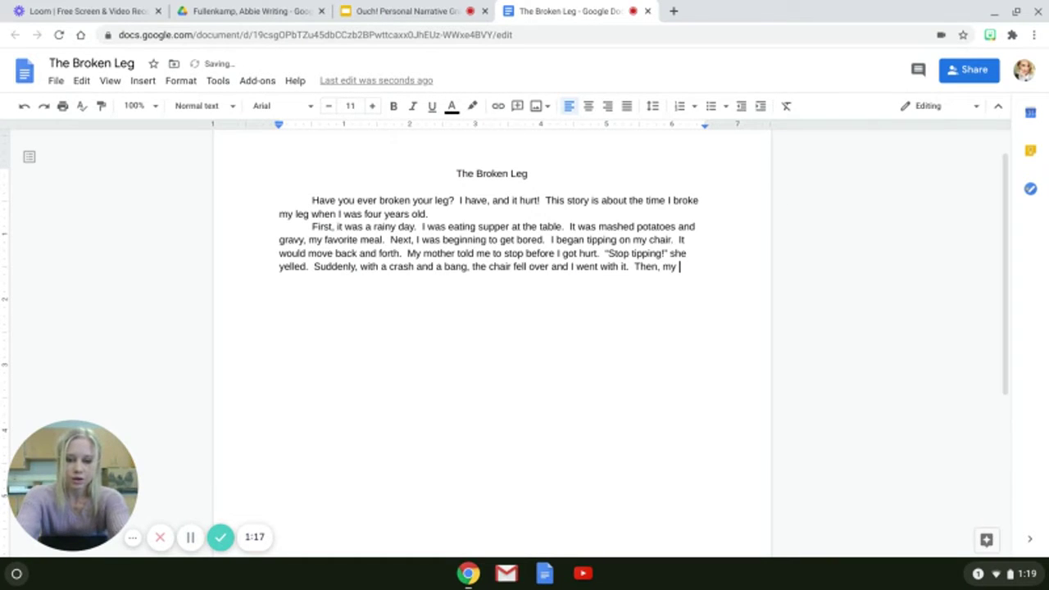
text(parents brought me t)
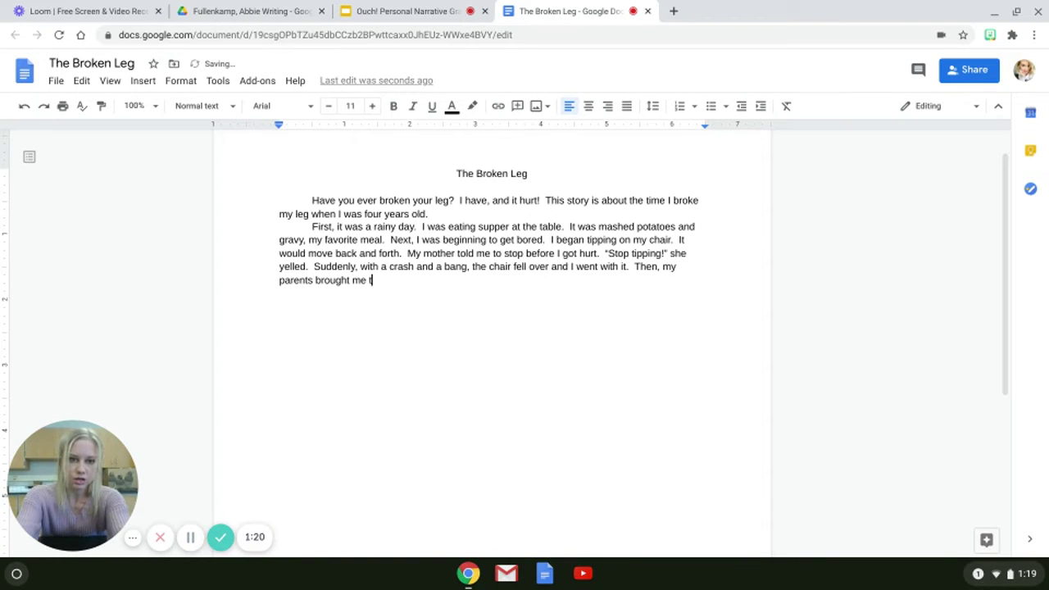
text(o the hospital.)
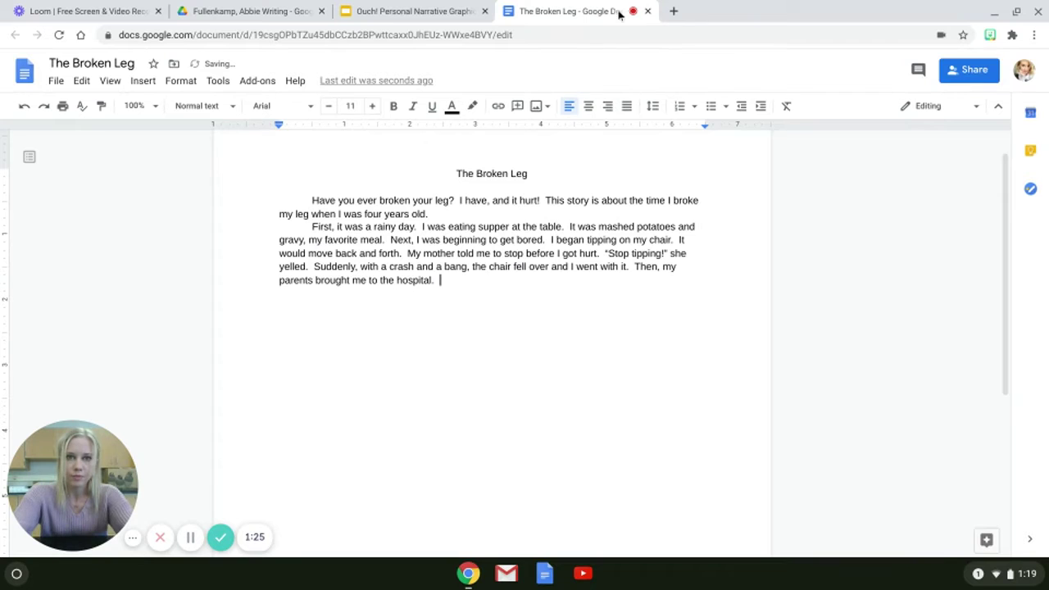
Step: Check the organizer's "Then" box and add the sentence "It seemed like such a long drive there!" to the story
click(419, 10)
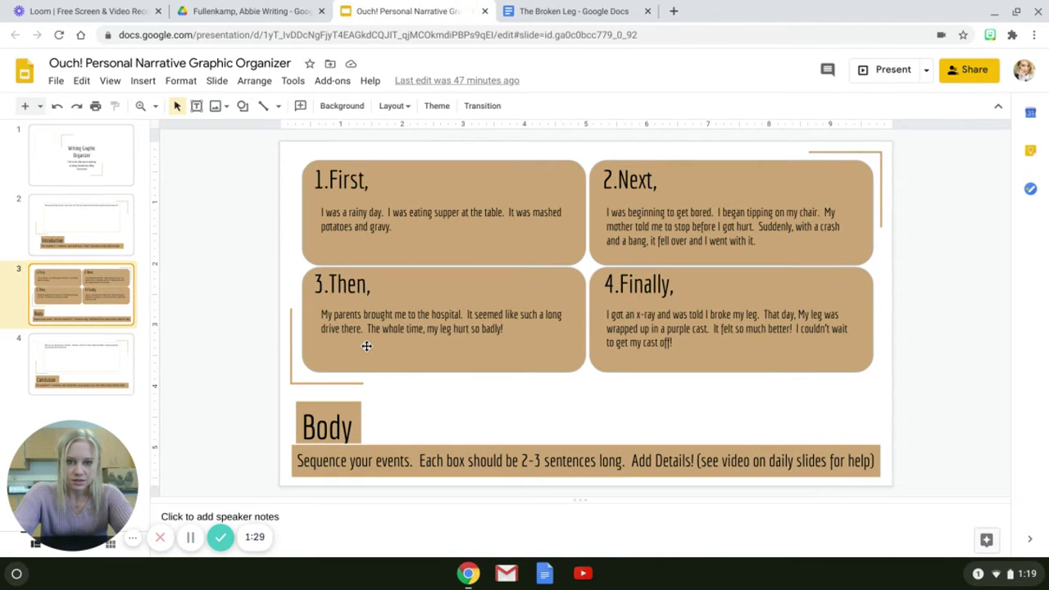
click(577, 8)
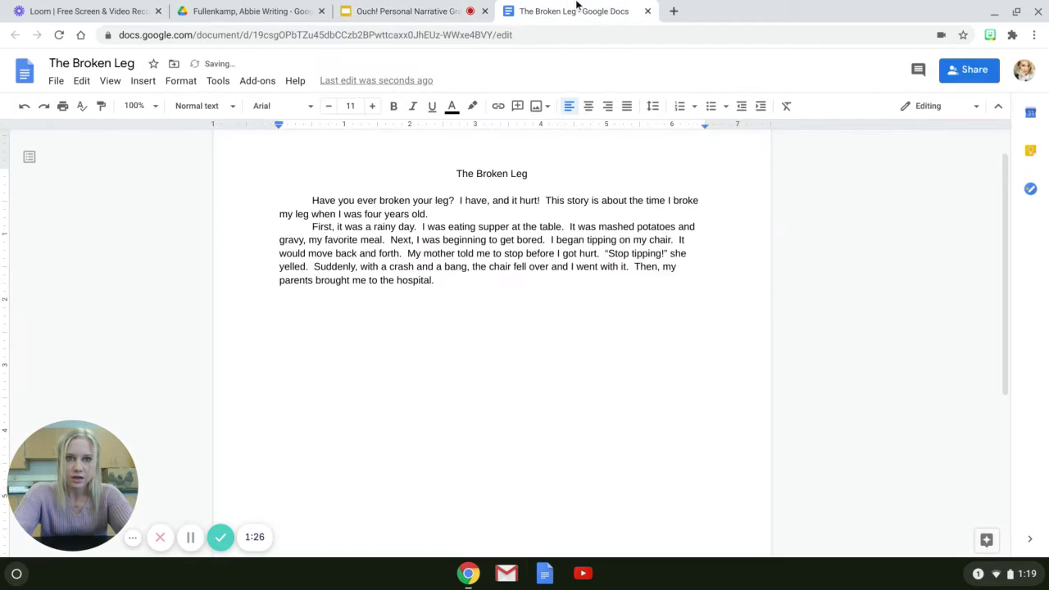
text(It)
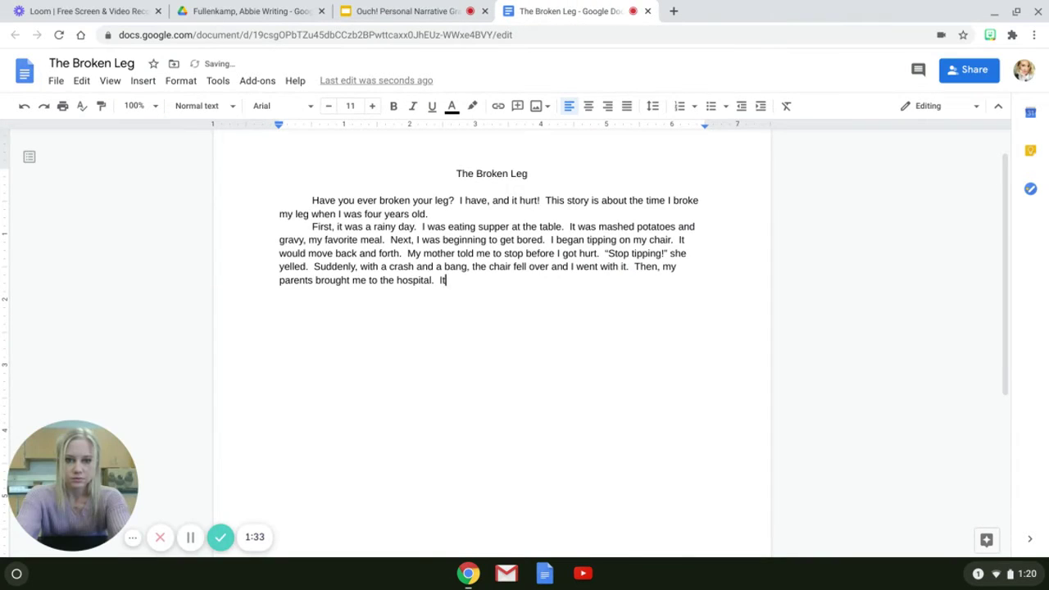
text( seemed like )
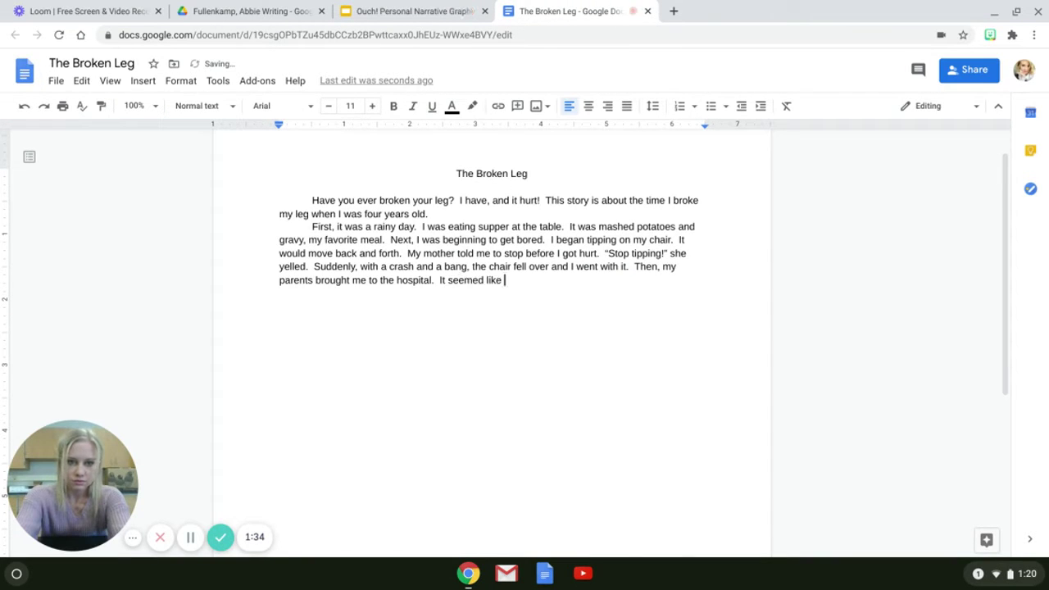
text(such a long drive there!)
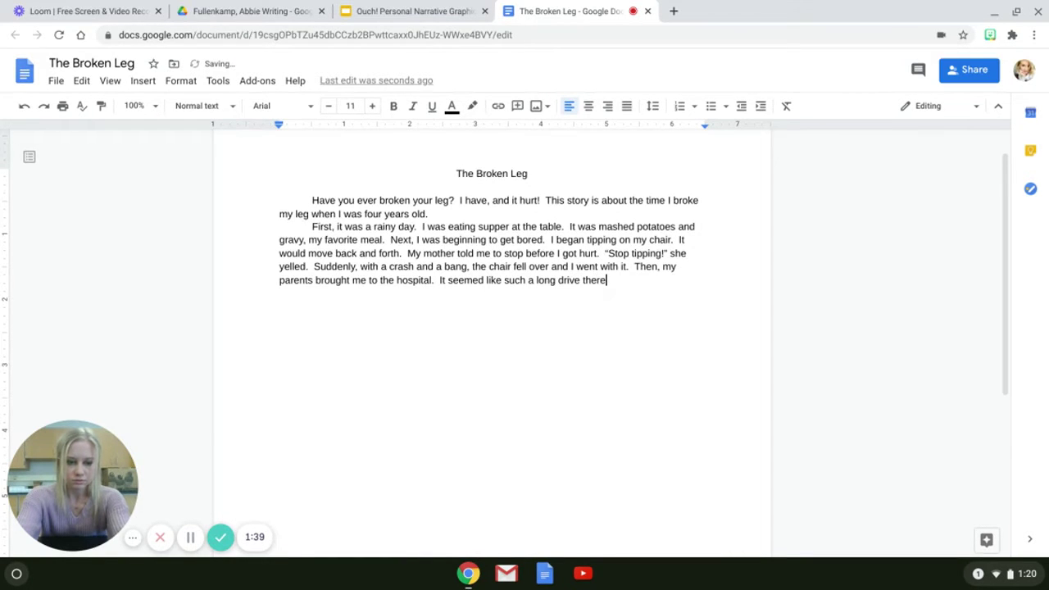
Step: Consult the organizer's "Then" box again and add "The whole time my leg hurt so badly!" to the story
click(414, 12)
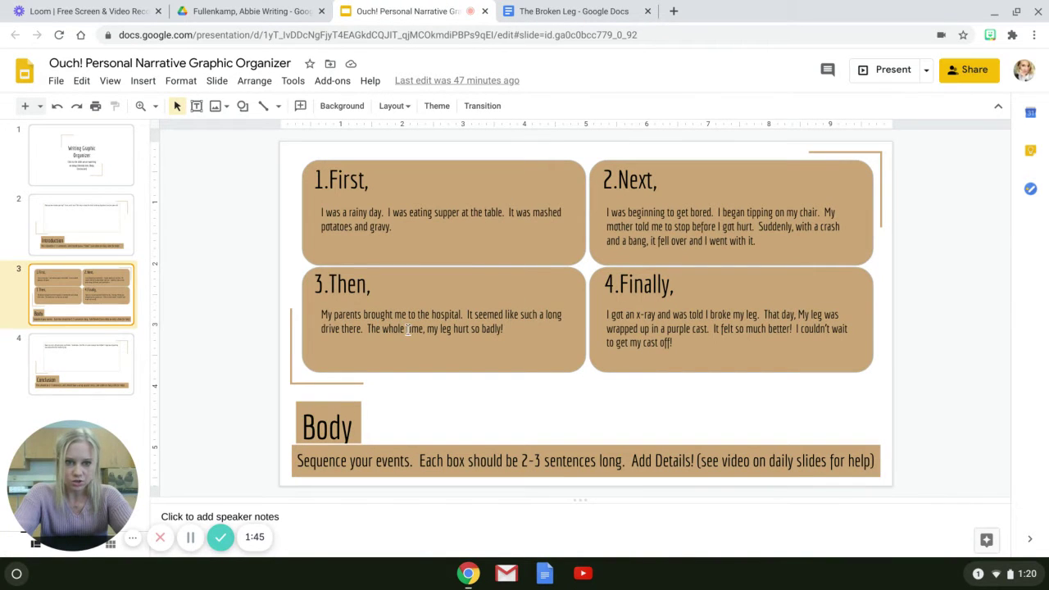
click(540, 12)
text(The )
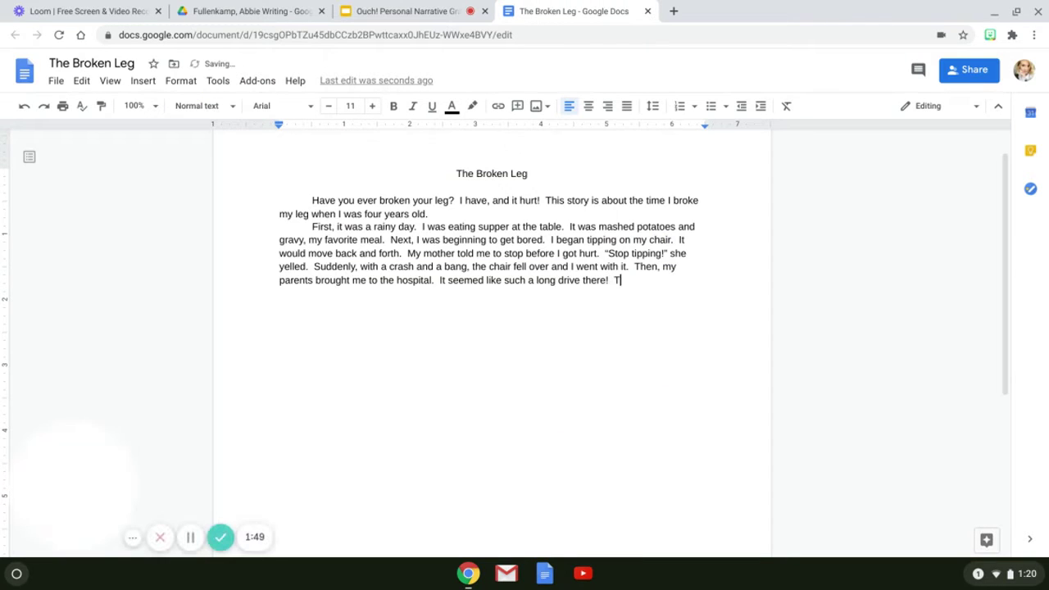
text(whole )
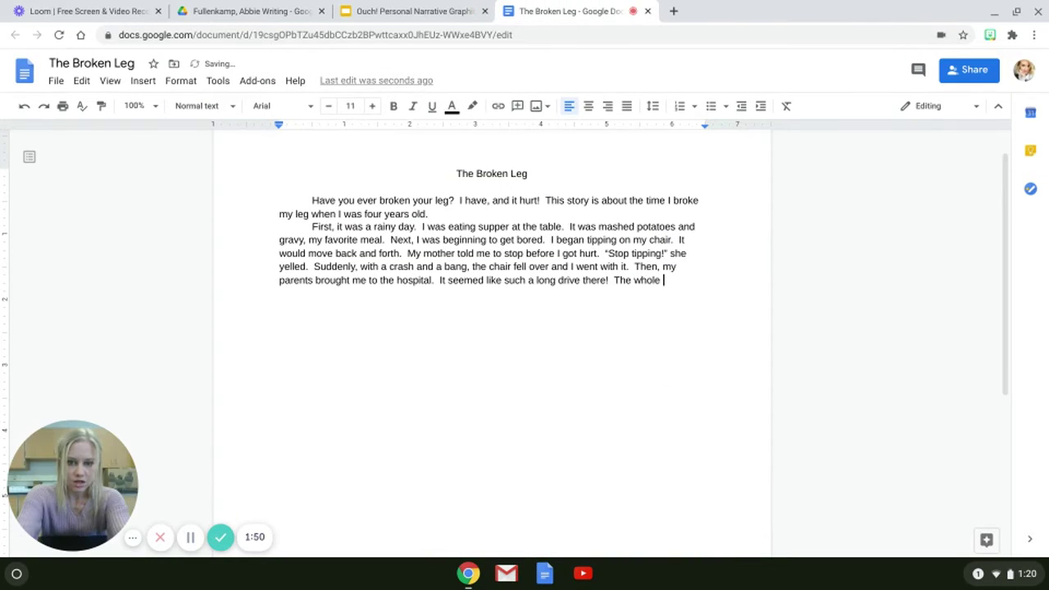
text(time m)
text(y leg hurt)
text( d)
key(BackSpace)
text(so badly!)
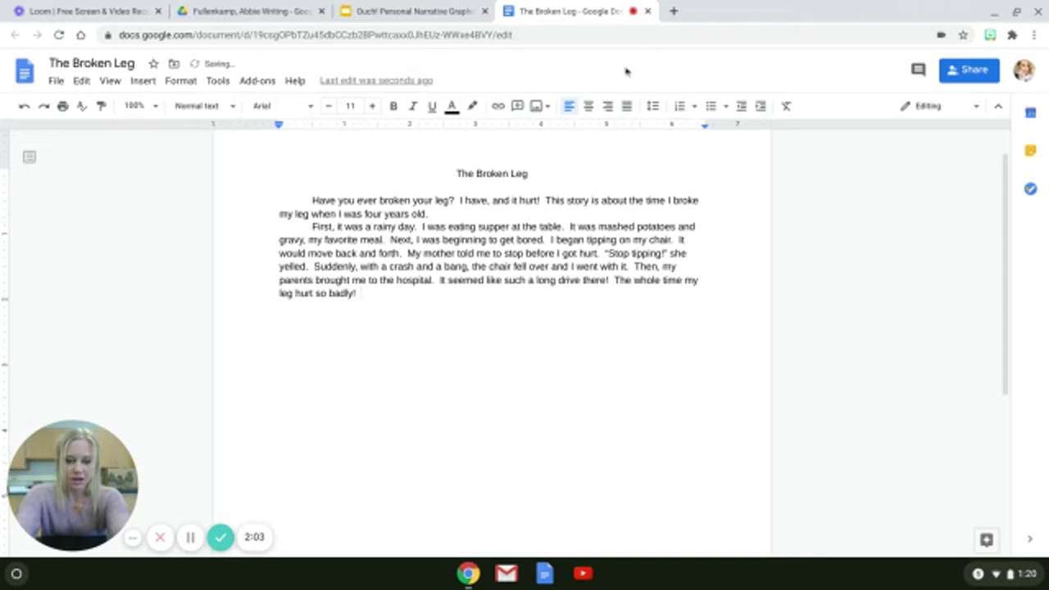
Step: Add the extra detail sentence "It was thump, thump, thumping." at the end of the body paragraph
text(  It was )
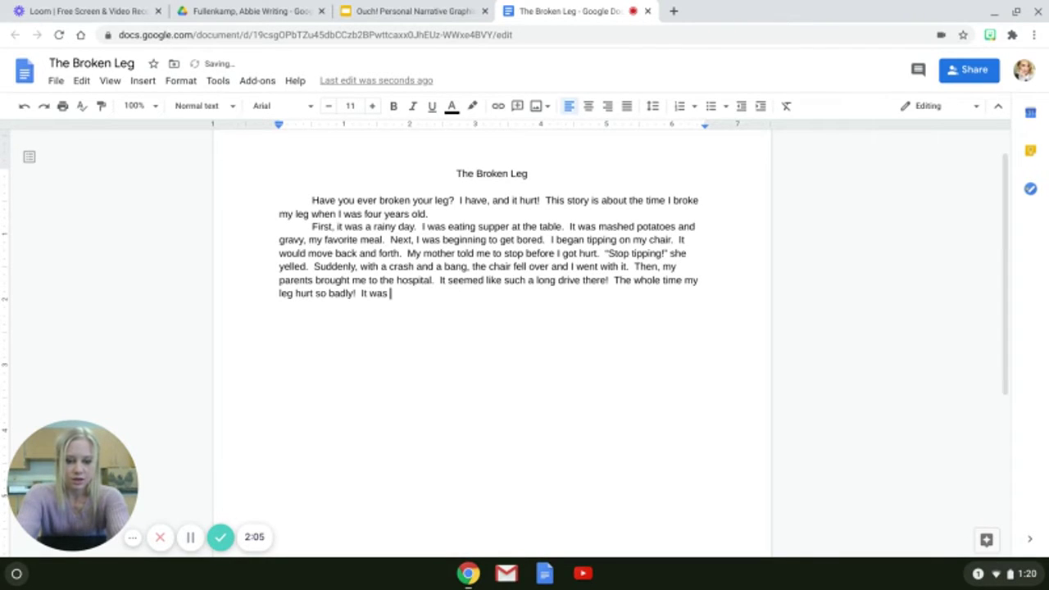
text(thump, thum)
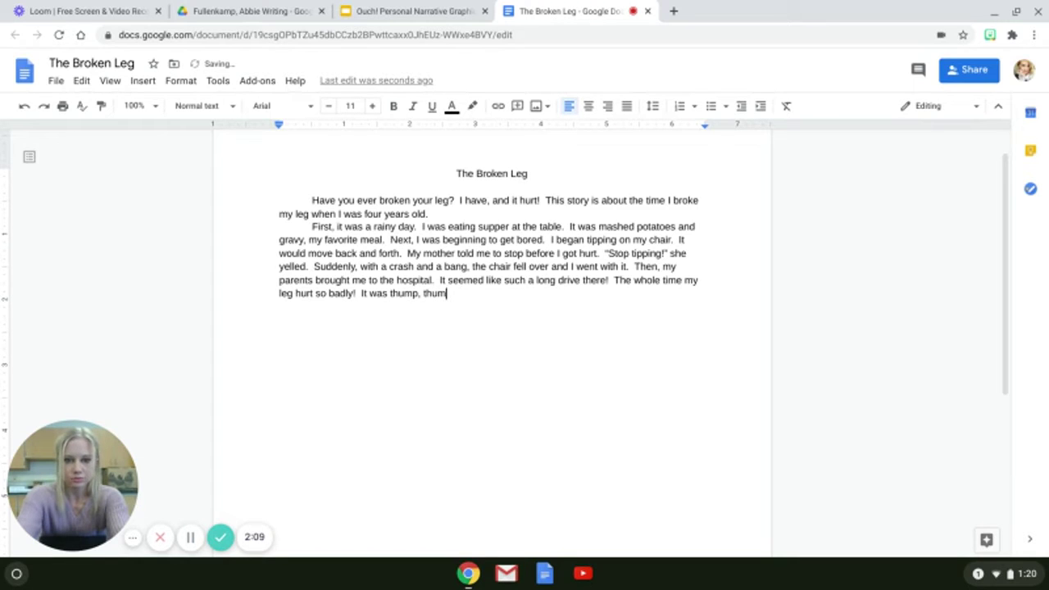
text(p, thump)
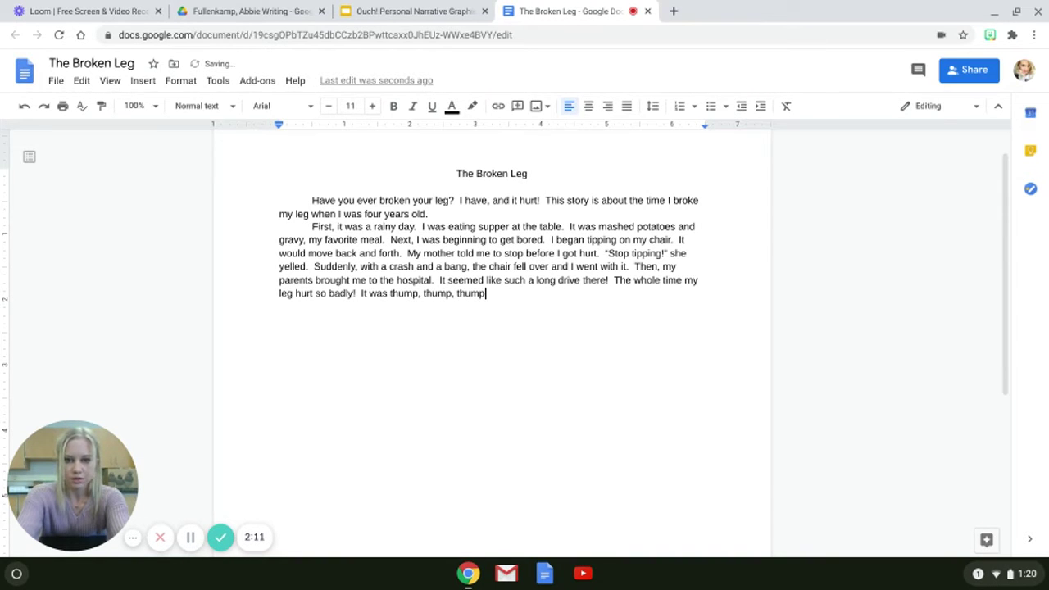
text(ing)
key(BackSpace)
key(BackSpace)
text(ing.)
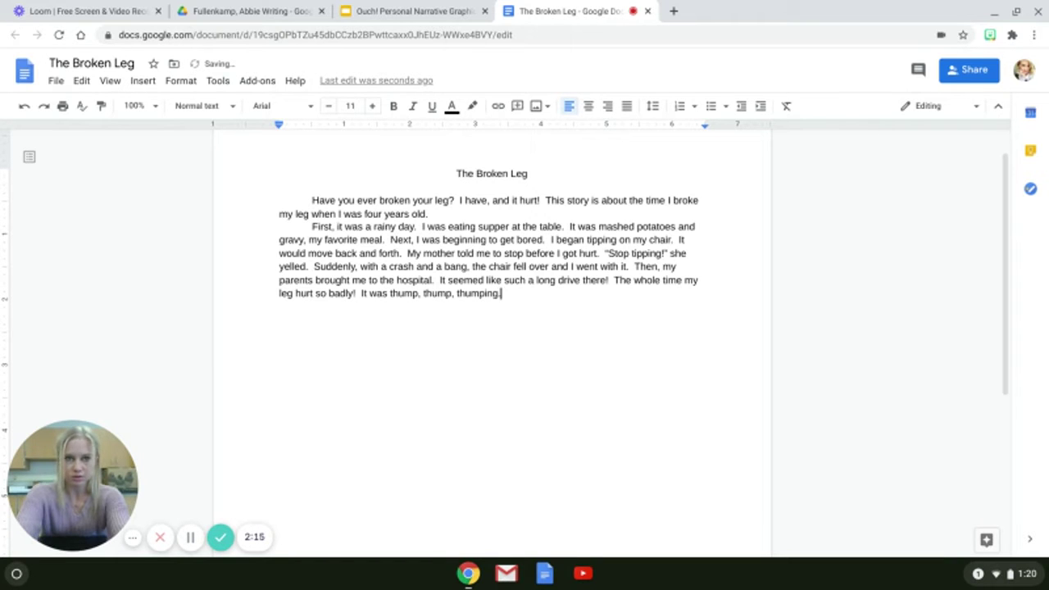
Step: Check the organizer's Body slide and begin the story's next sentence with the transition "Finally,"
click(389, 6)
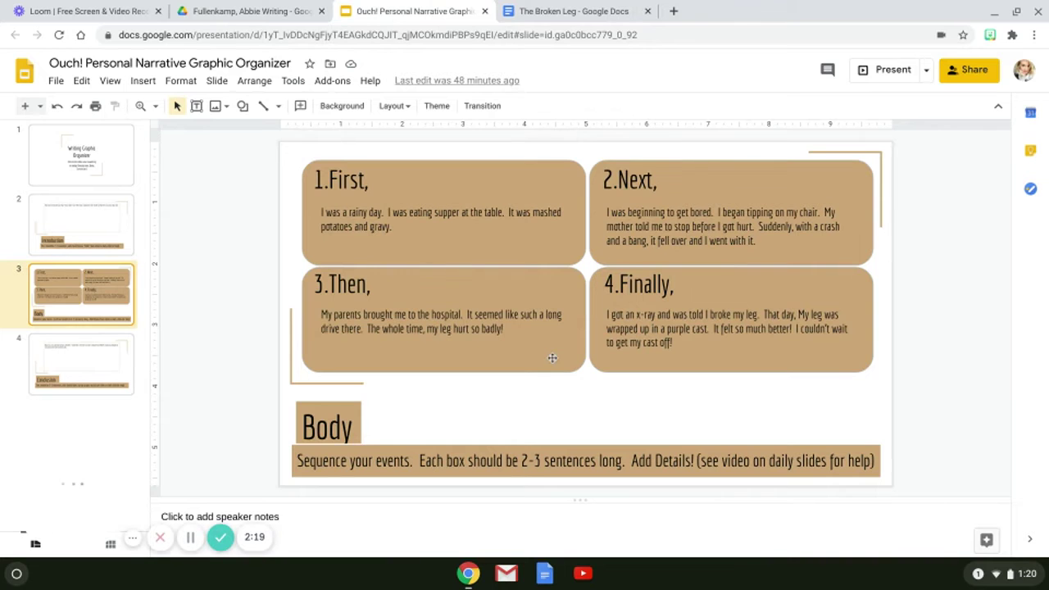
click(540, 12)
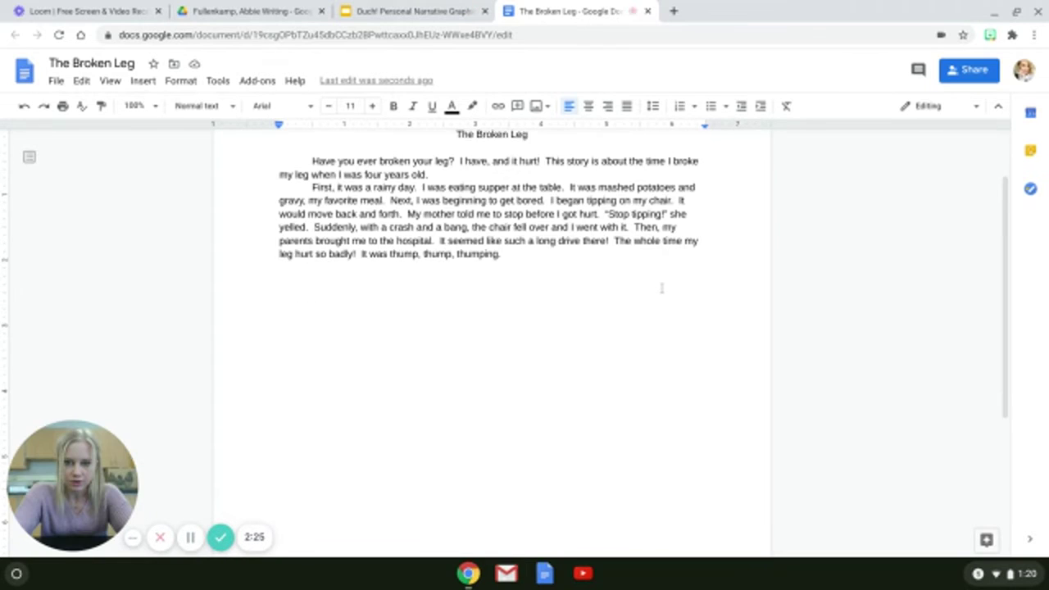
scroll(660, 290, down, 1)
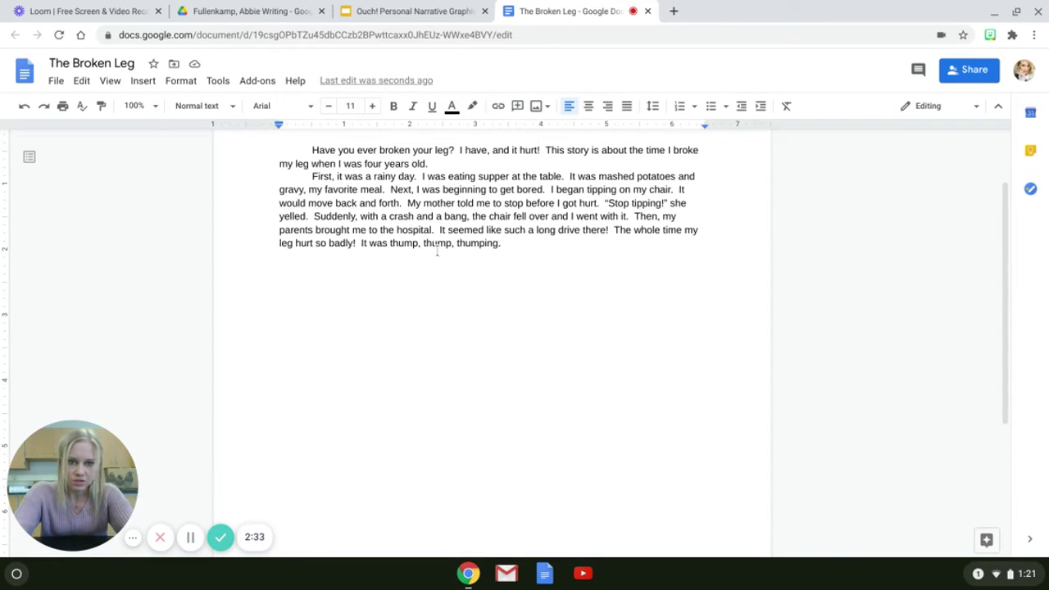
click(459, 10)
click(564, 12)
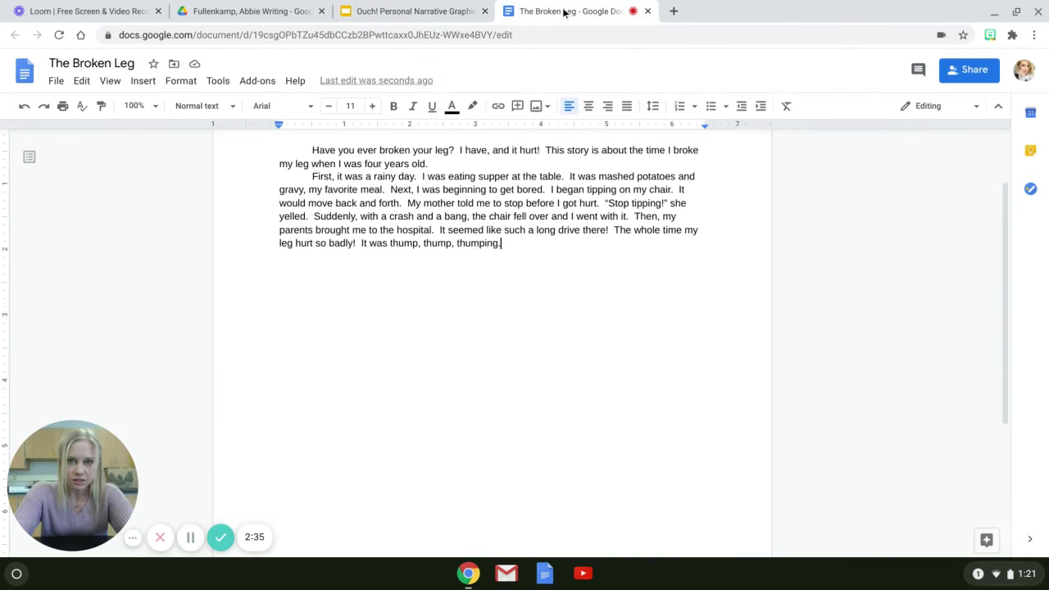
text(F)
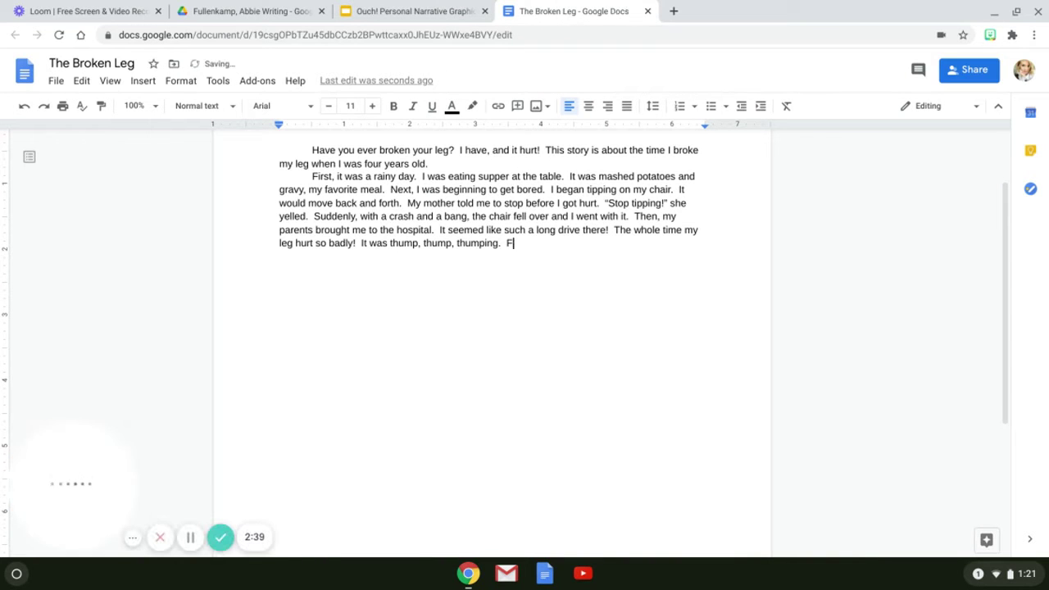
text(inally,)
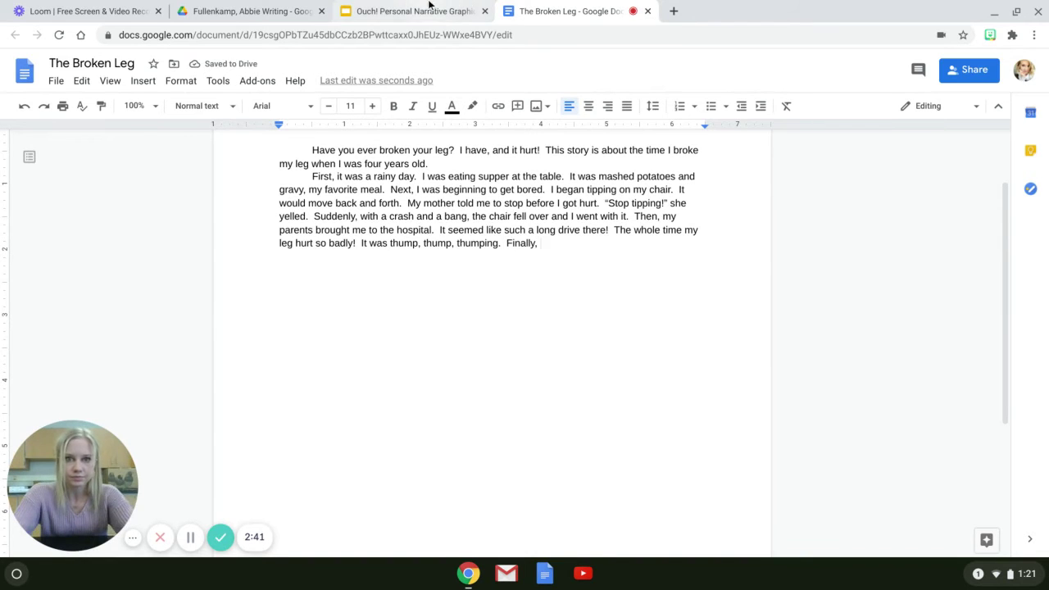
Step: Consult the organizer's "Finally" box and complete the story's sentence with "I got an x-ray and was told I broke my leg."
click(418, 11)
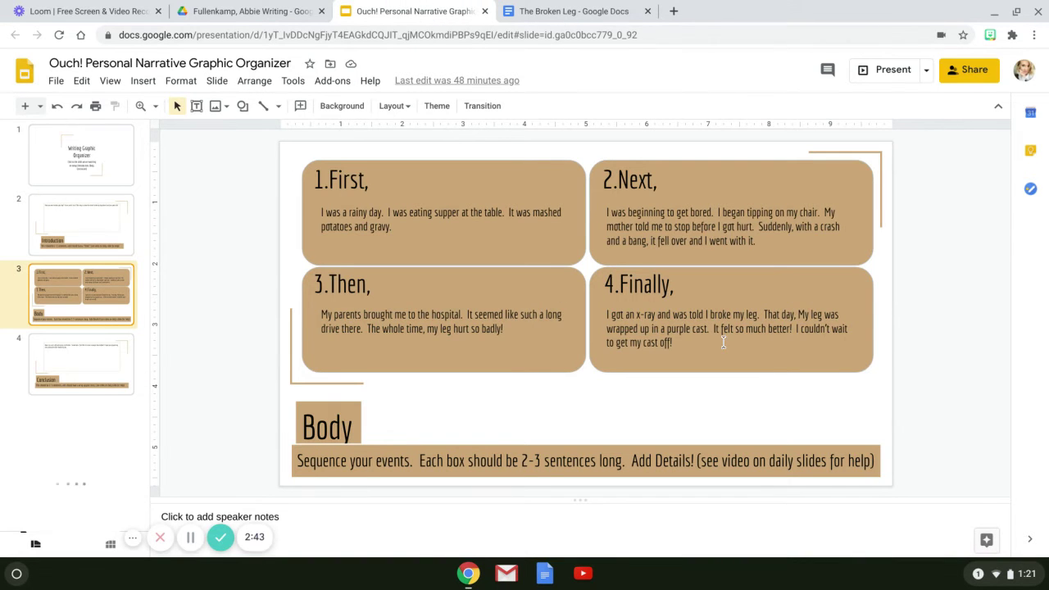
click(561, 7)
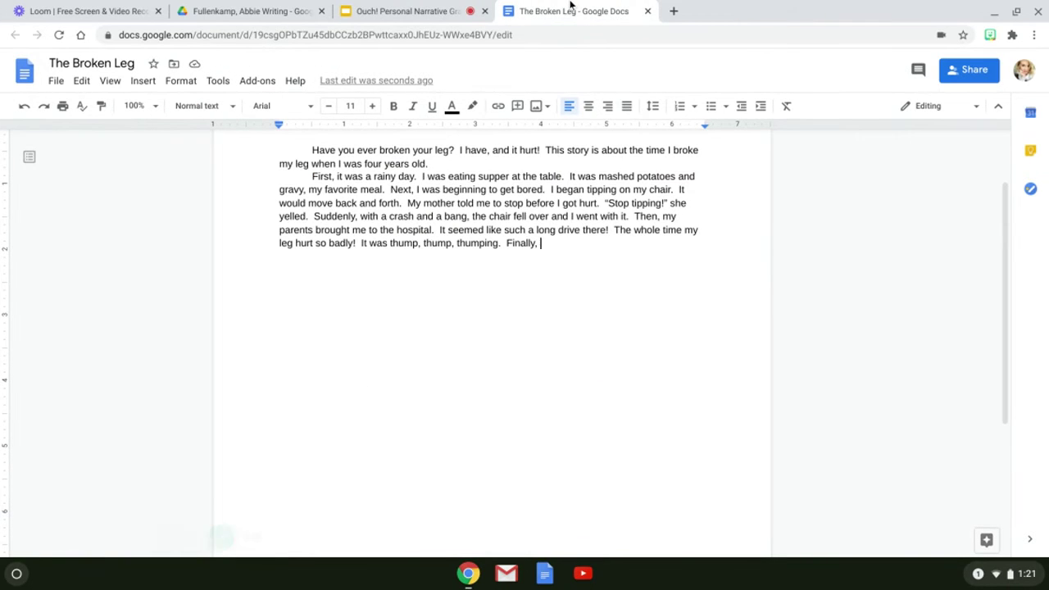
text(I got an )
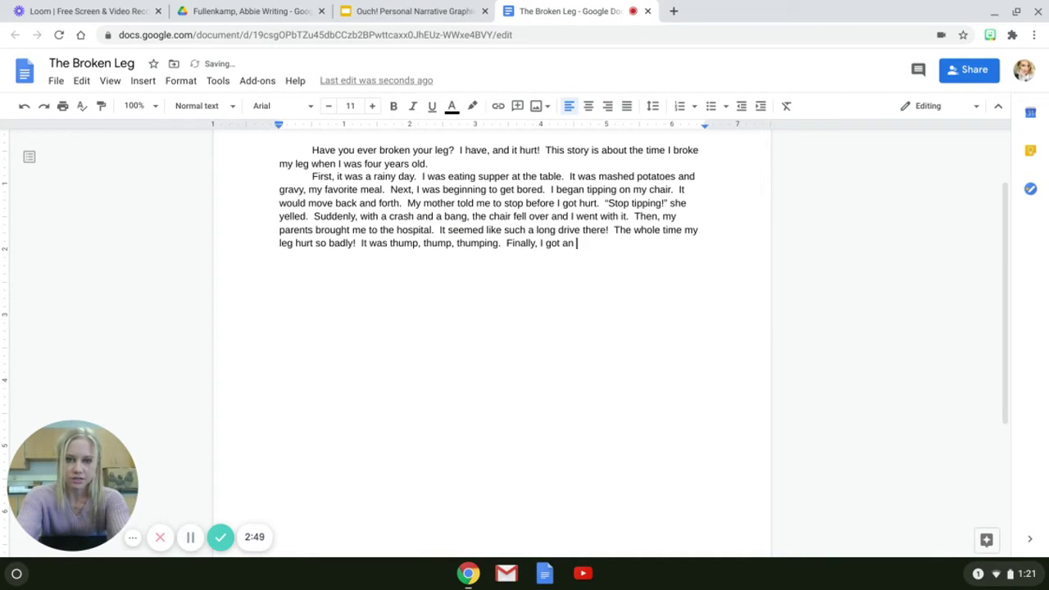
text(x-ray and w)
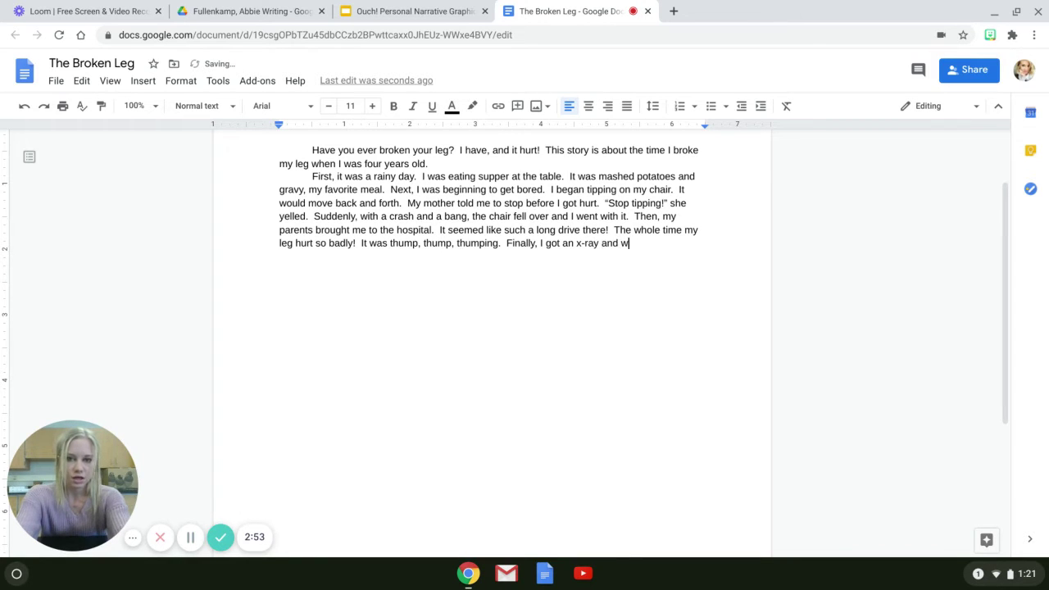
text(w)
key(BackSpace)
key(BackSpace)
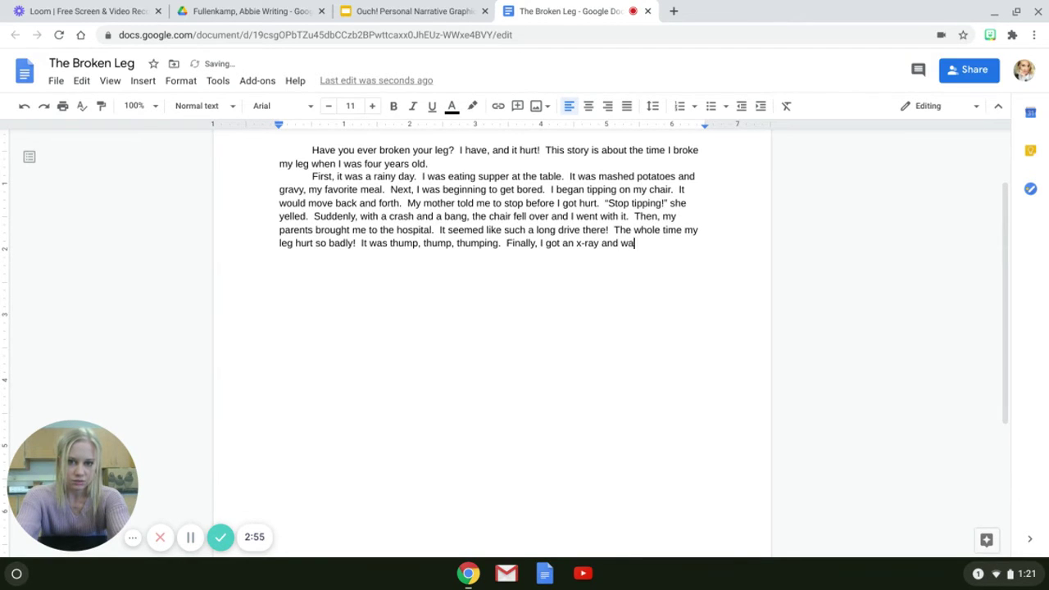
text(as told I broke my leg.)
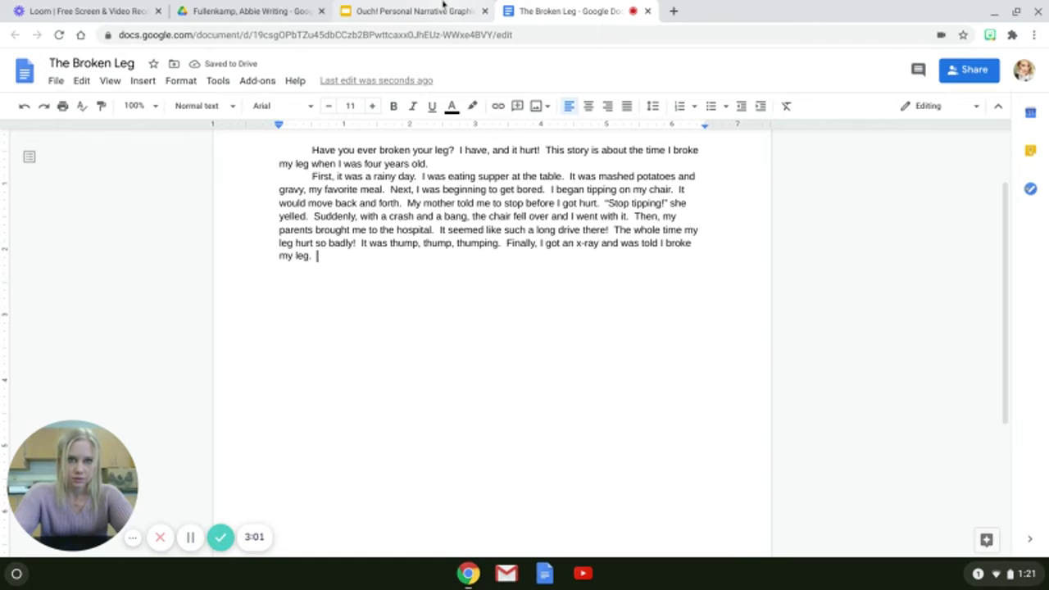
Step: Consult the organizer's "Finally" box and add "That day, my leg was wrapped up in a purple cast." to the story
click(442, 8)
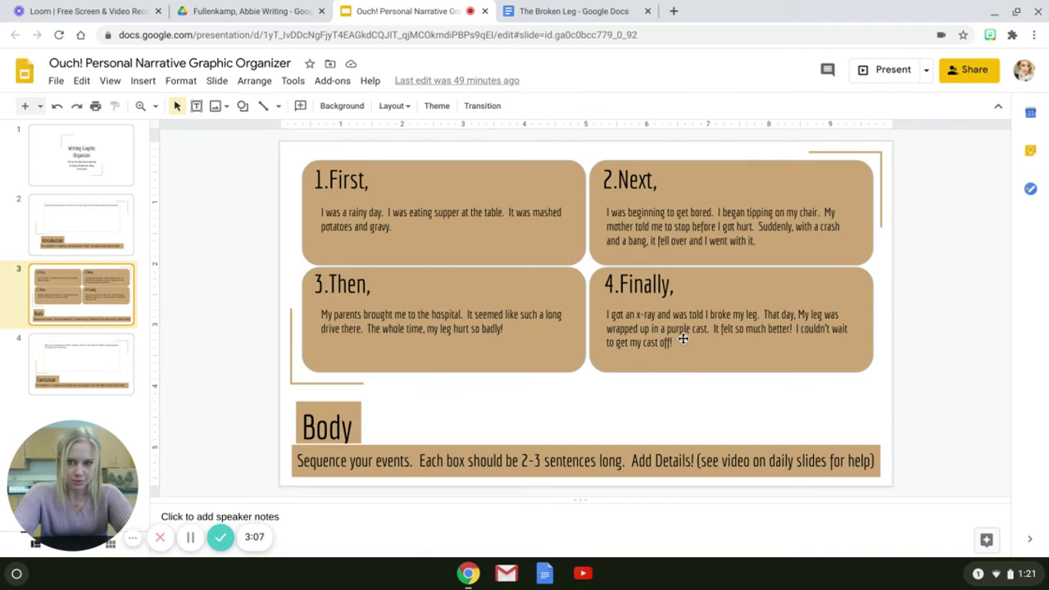
click(579, 5)
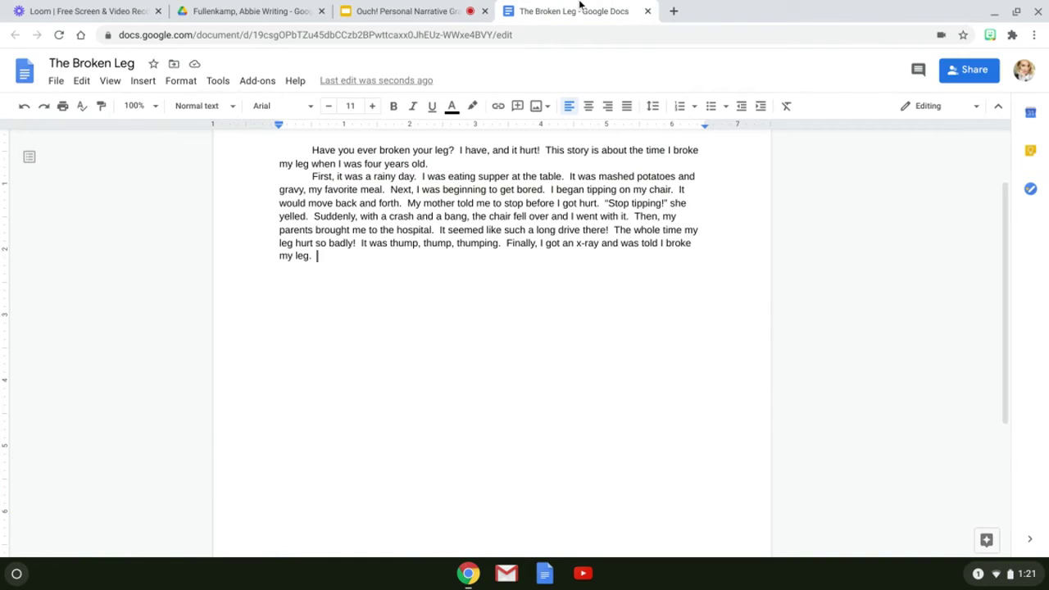
text(That )
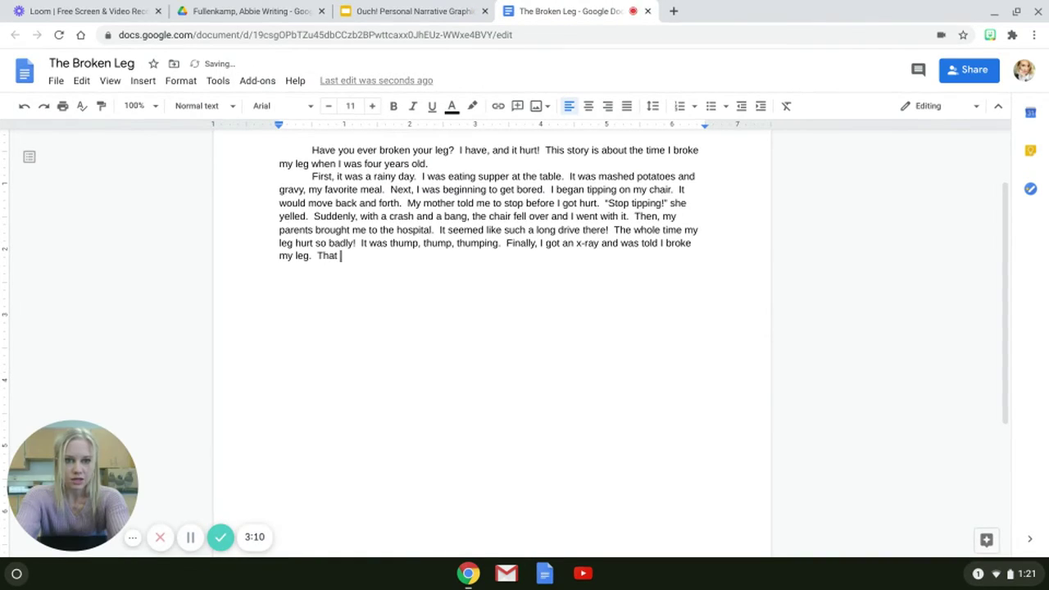
text(day, my leg)
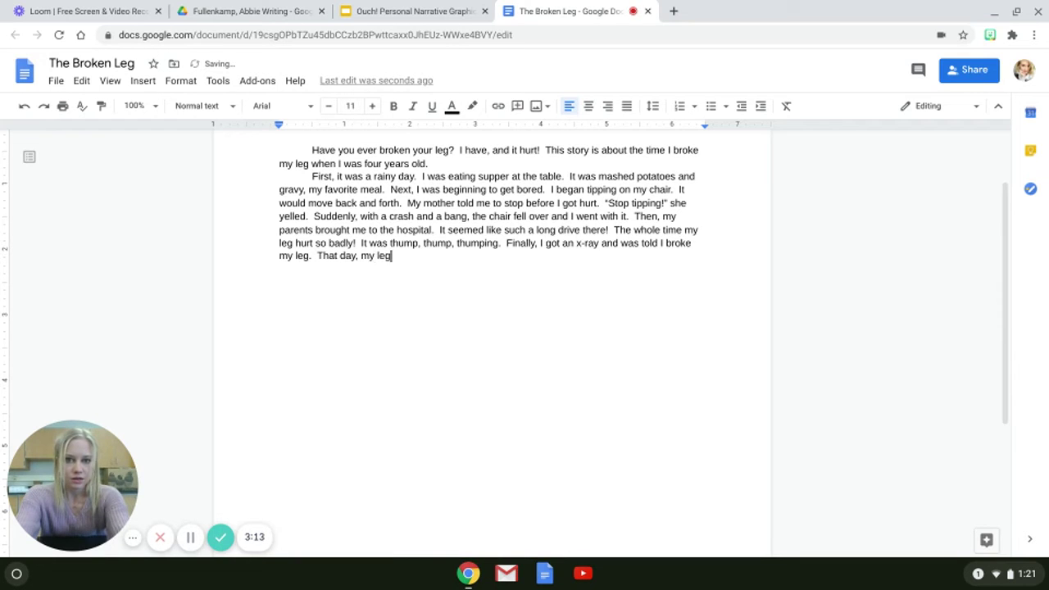
text( was wrapped up in a )
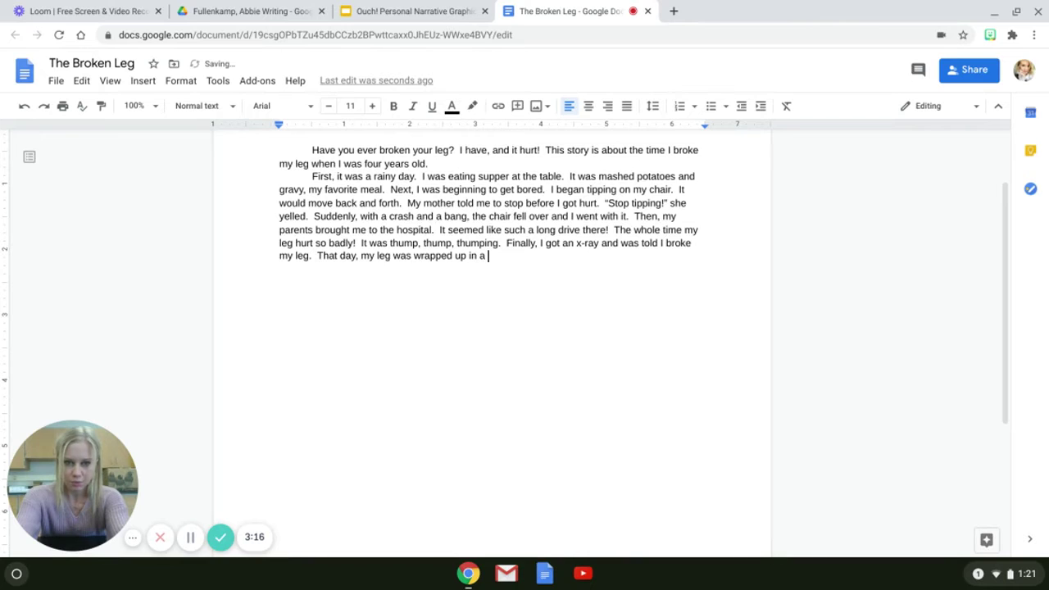
text(purple cast)
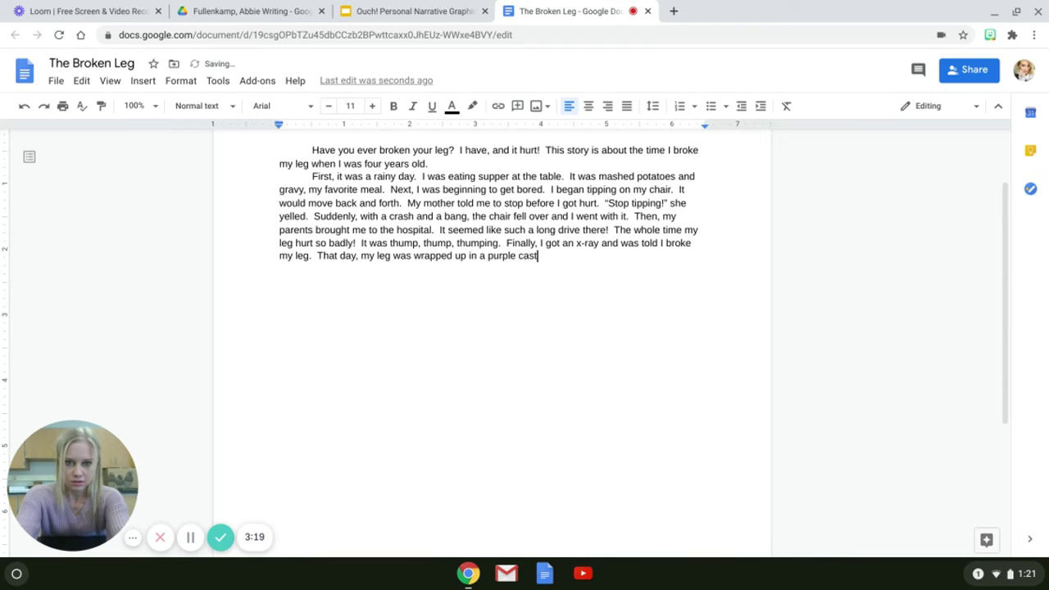
text(.)
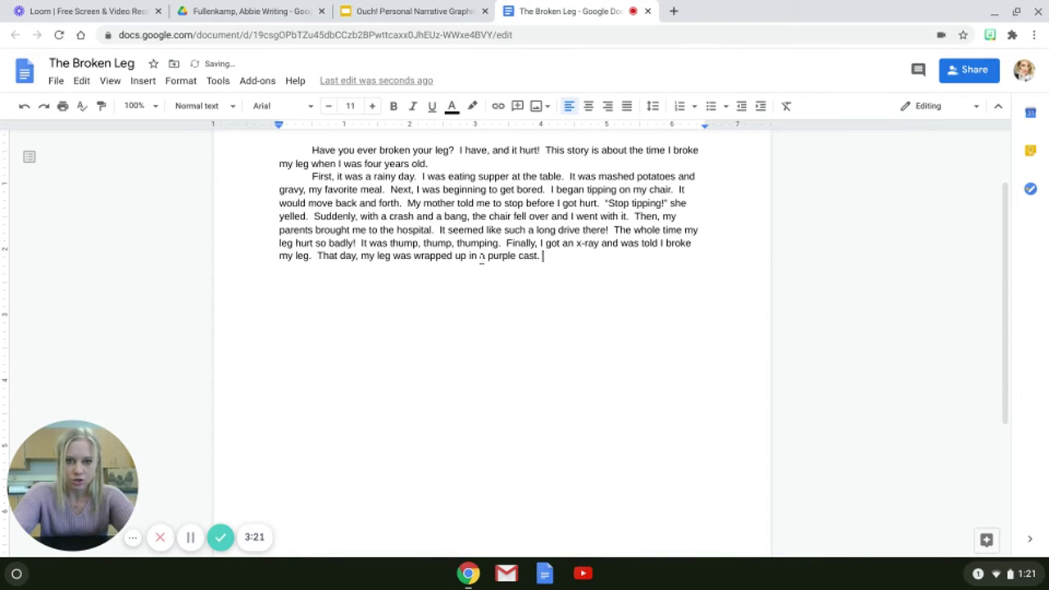
Step: Insert the describing word "dark" before "purple cast" in the body paragraph's last sentence
click(485, 258)
text(dark)
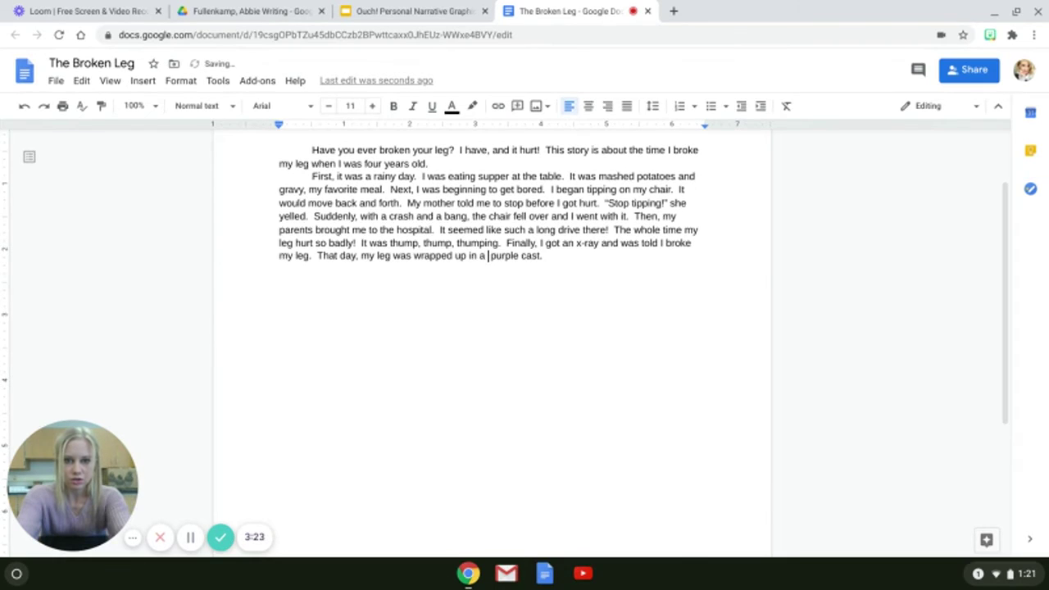
click(566, 256)
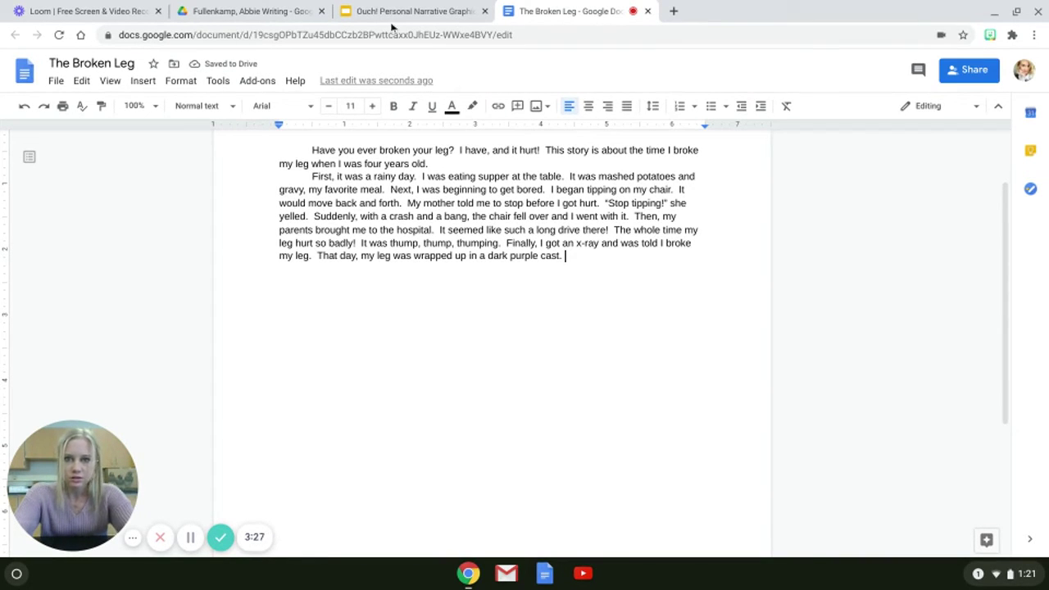
Step: Check the organizer's "Finally" box again and add "It felt so much better!" at the end of the body paragraph
click(365, 12)
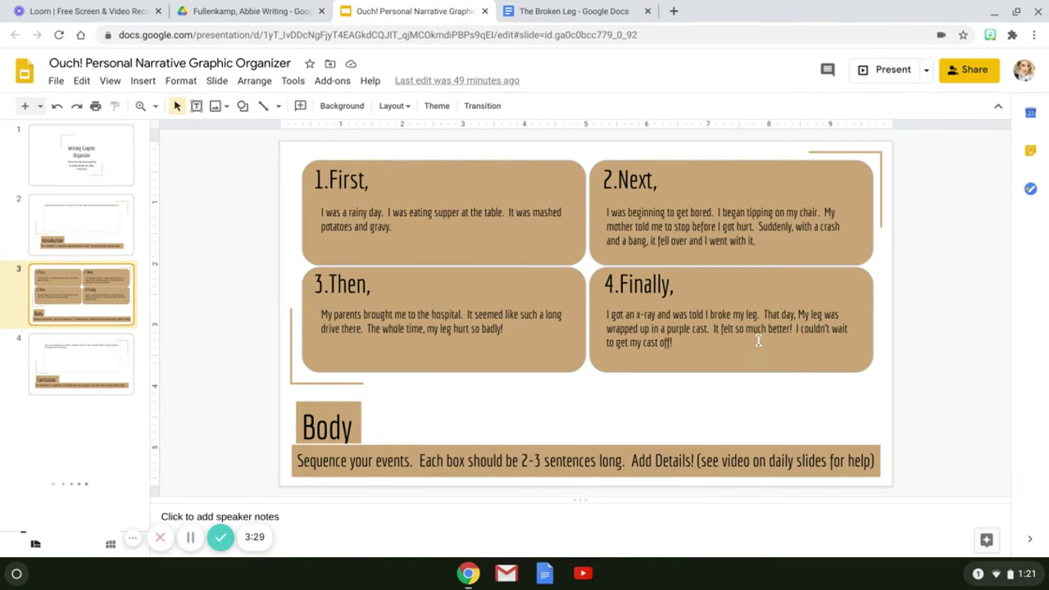
click(552, 7)
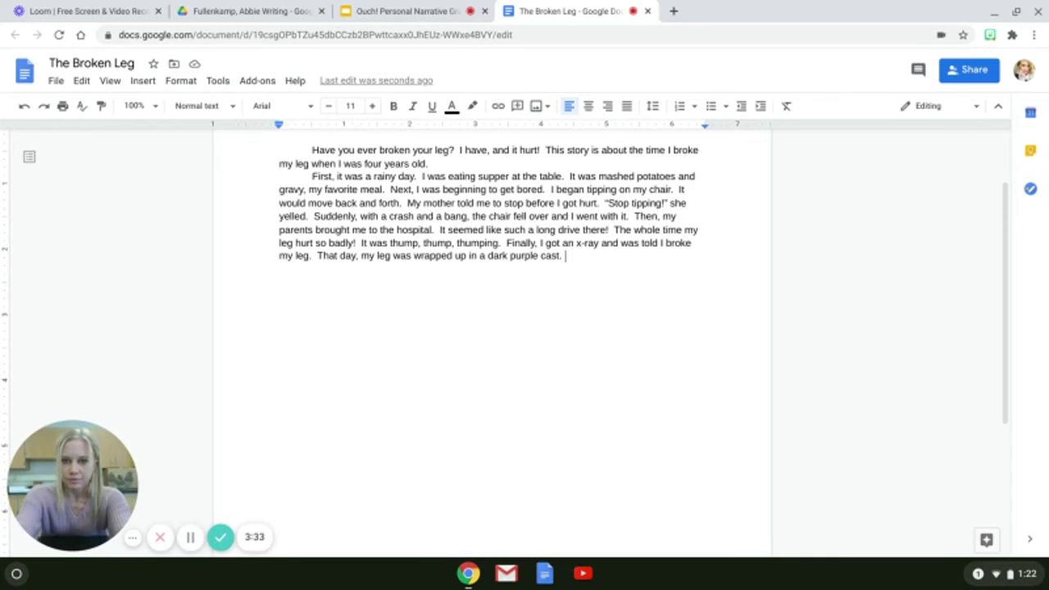
text(It felt so much be)
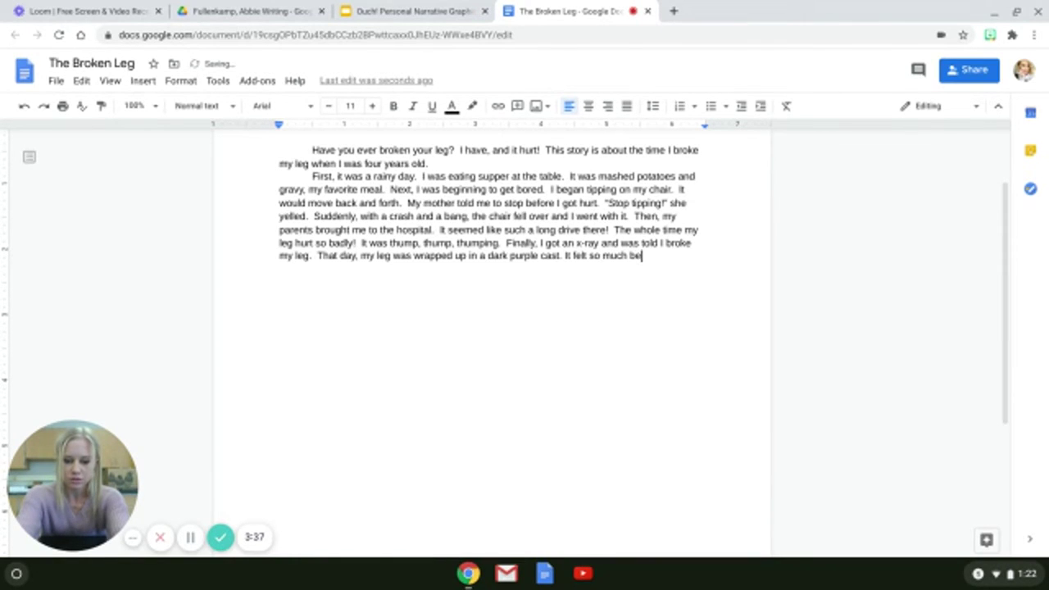
text(tter!)
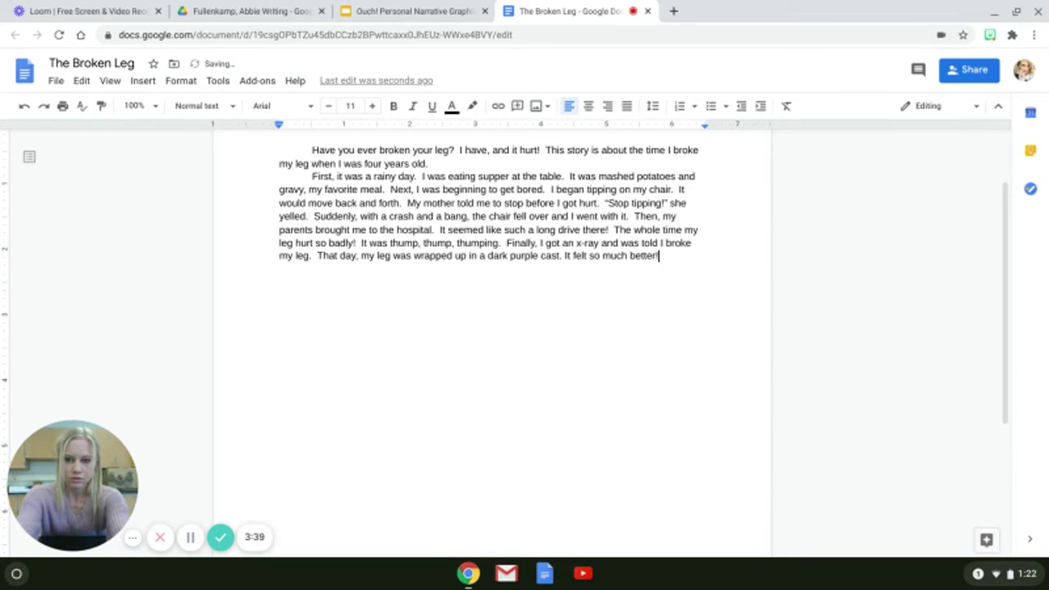
Step: Consult the last sentence in the organizer's "Finally" box and end the body paragraph with "I couldn't wait to get my cast off!"
click(454, 13)
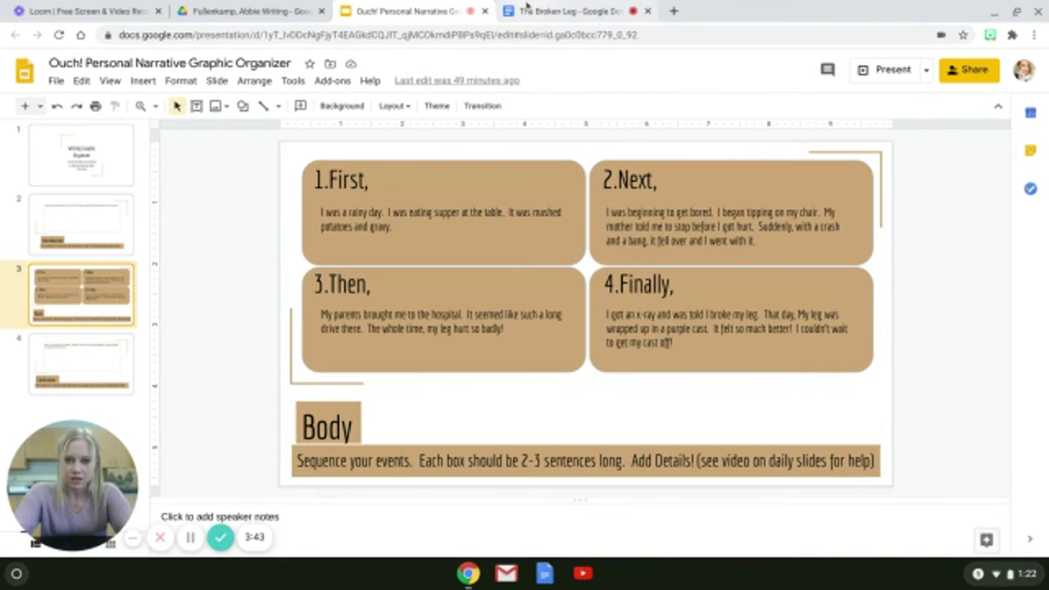
click(553, 8)
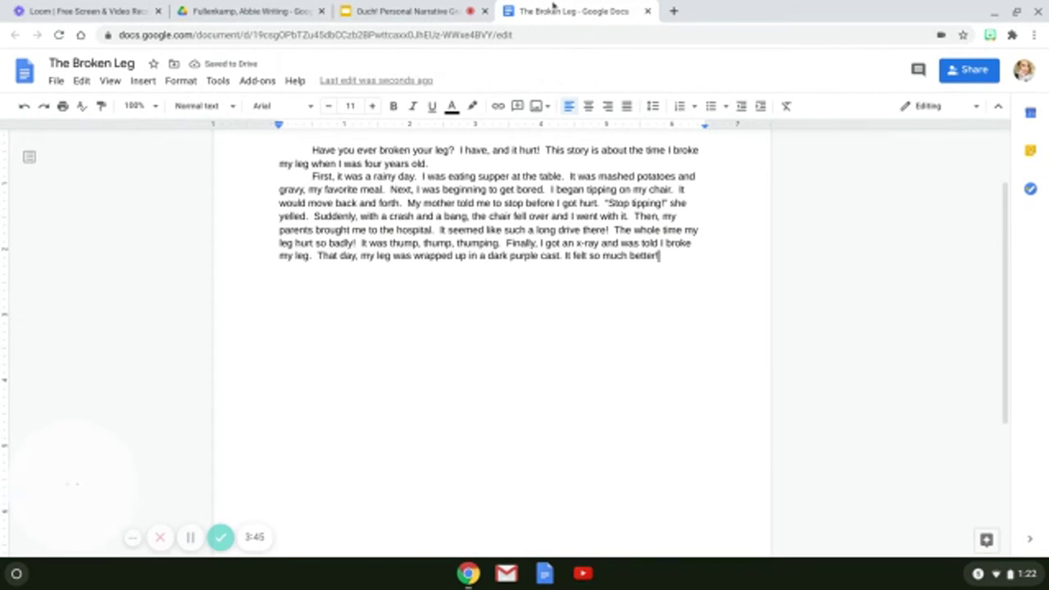
text(I)
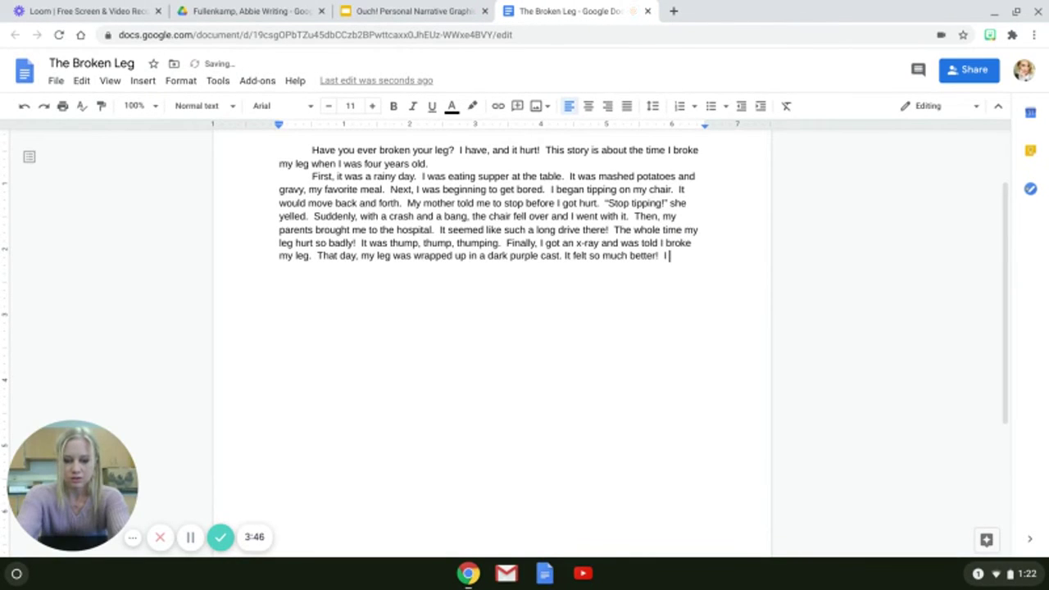
text( couldnt)
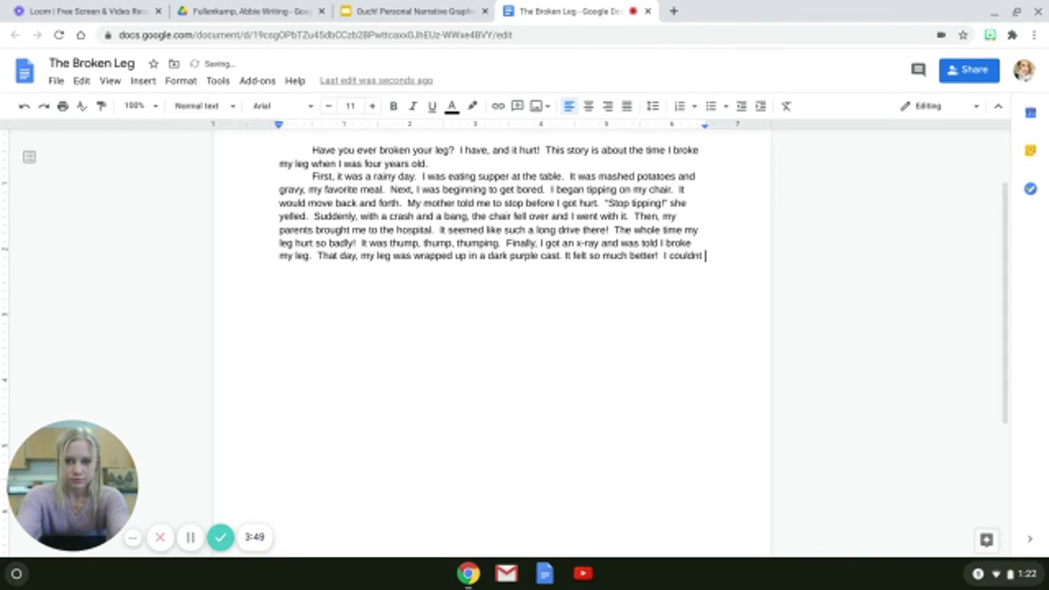
key(BackSpace)
key(BackSpace)
text('t )
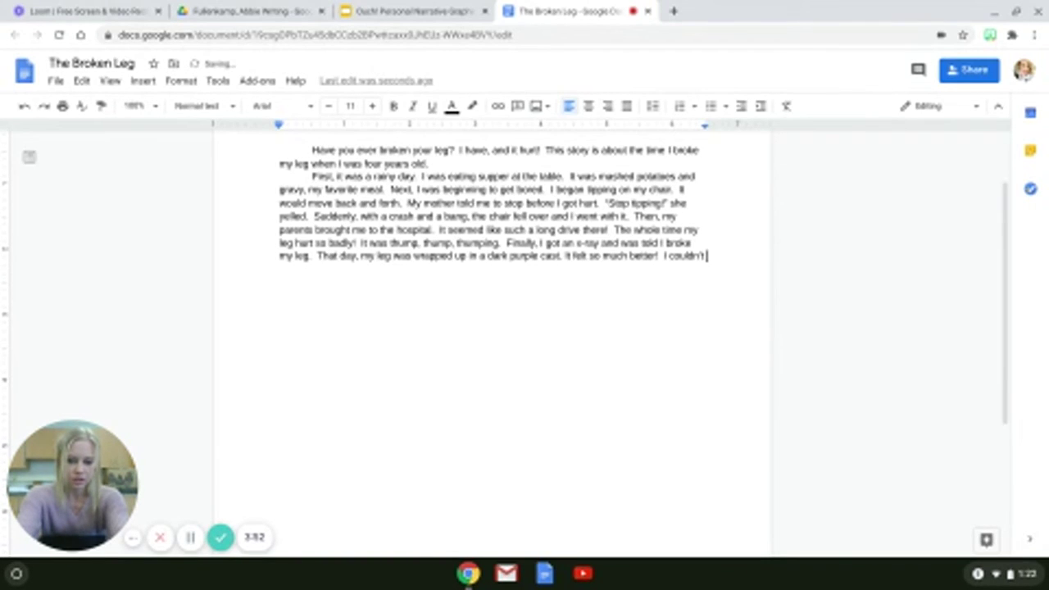
text(wait to get my cast off!)
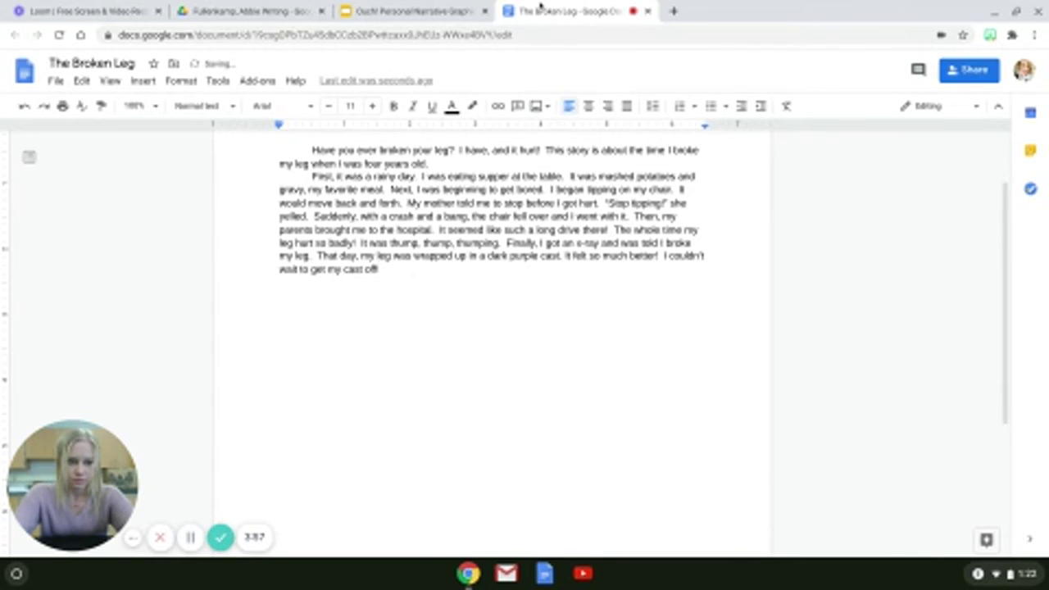
Step: Review the organizer's Body slide against the story's body paragraph and look over the whole story from its title
click(416, 10)
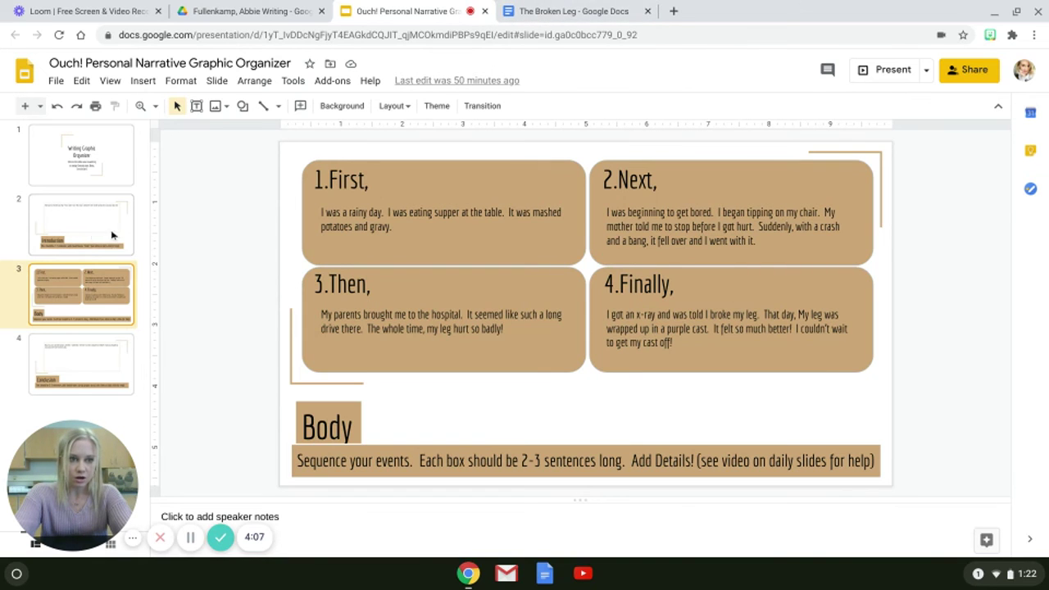
click(569, 10)
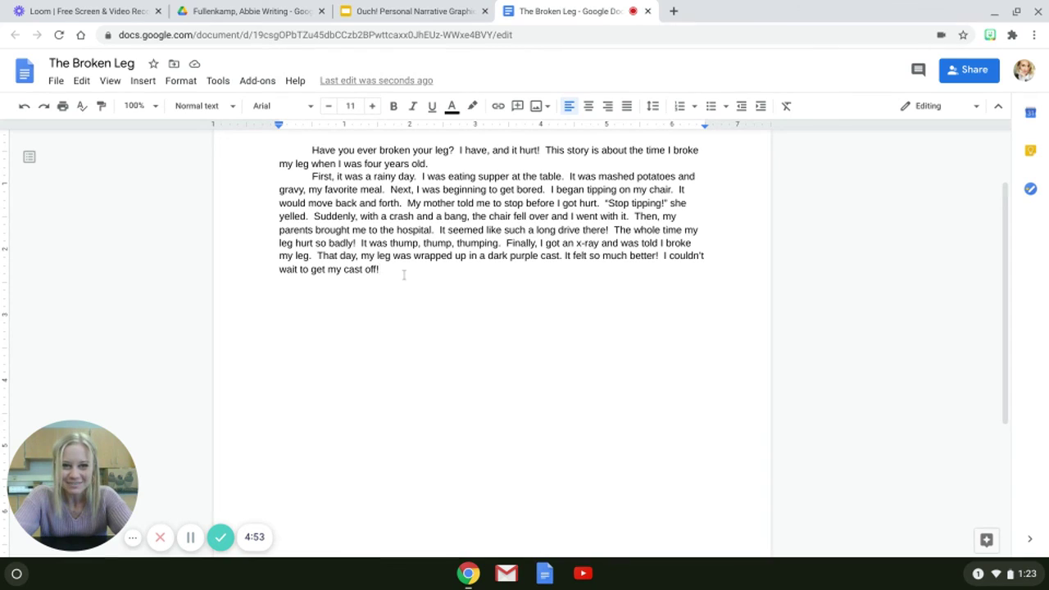
click(315, 215)
text(")
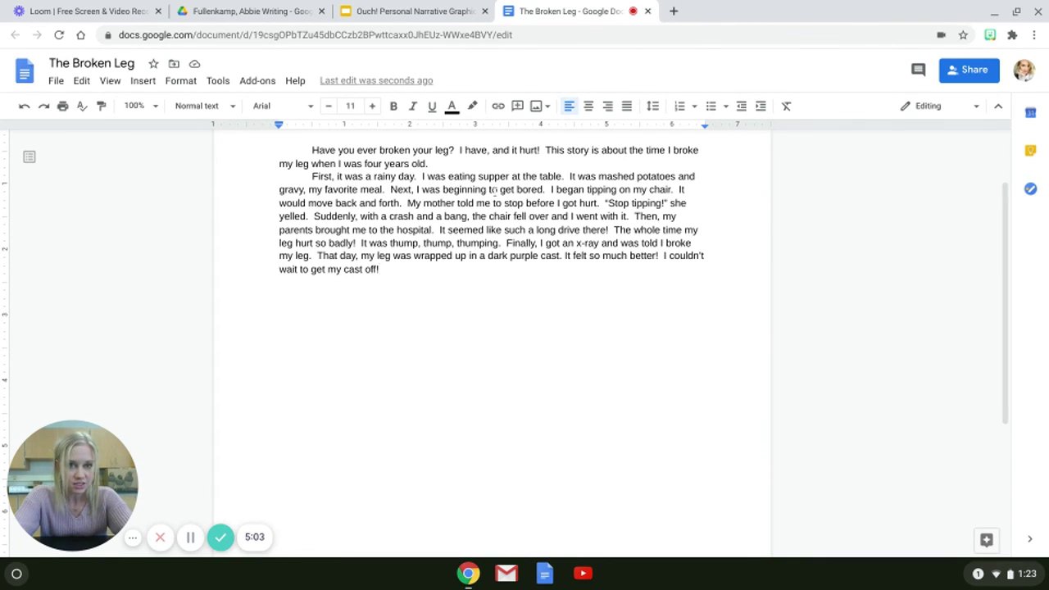
scroll(494, 190, up, 2)
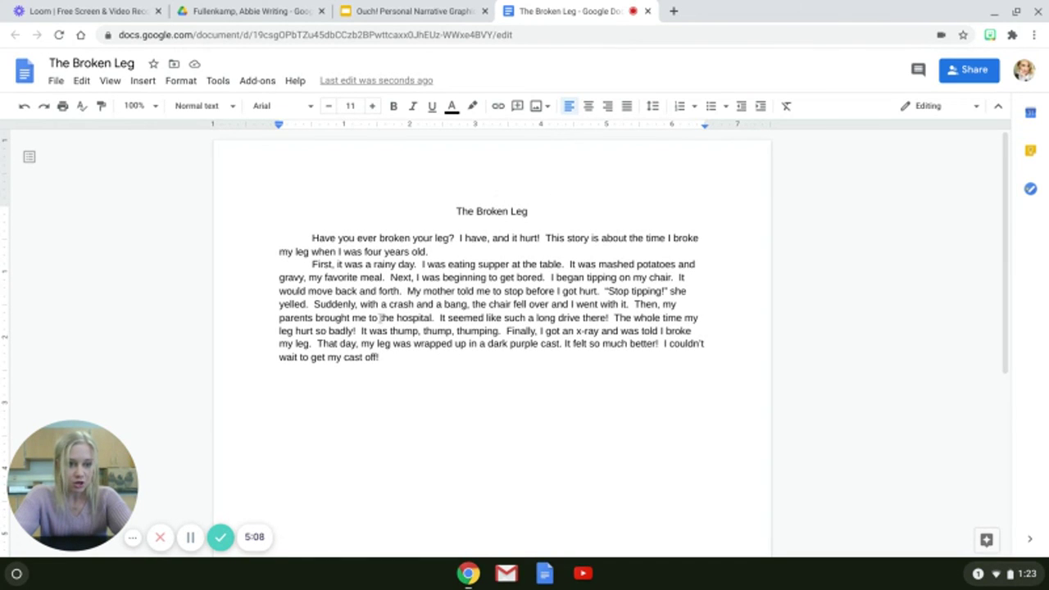
click(219, 545)
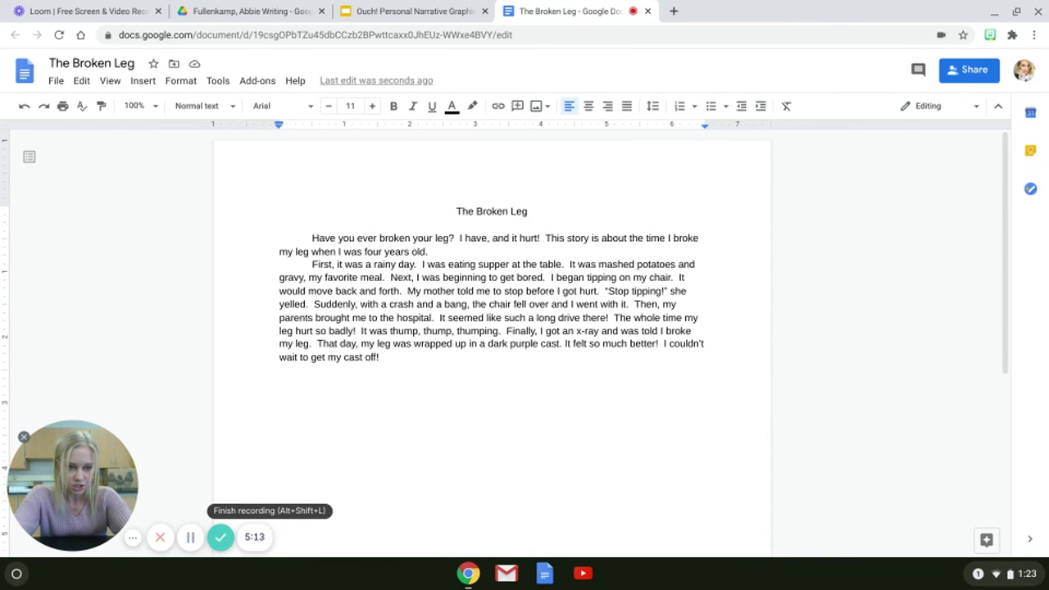